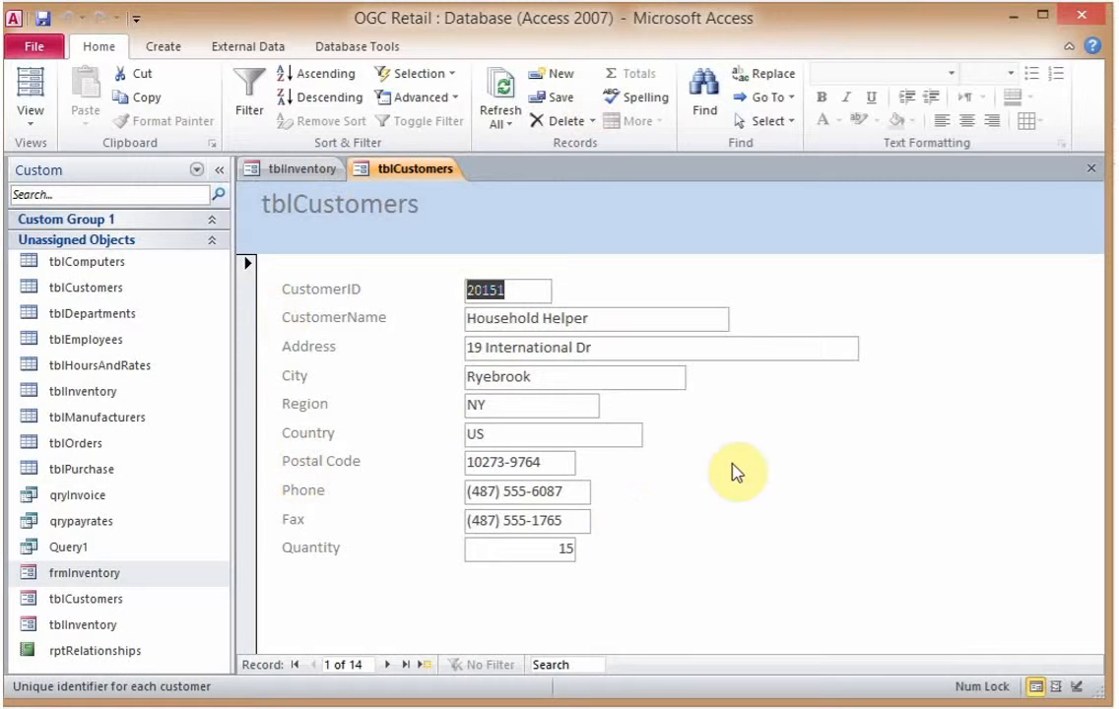
Switch the tblCustomers form to Design View and narrow the Property Sheet so the full form width shows
left_click(40, 122)
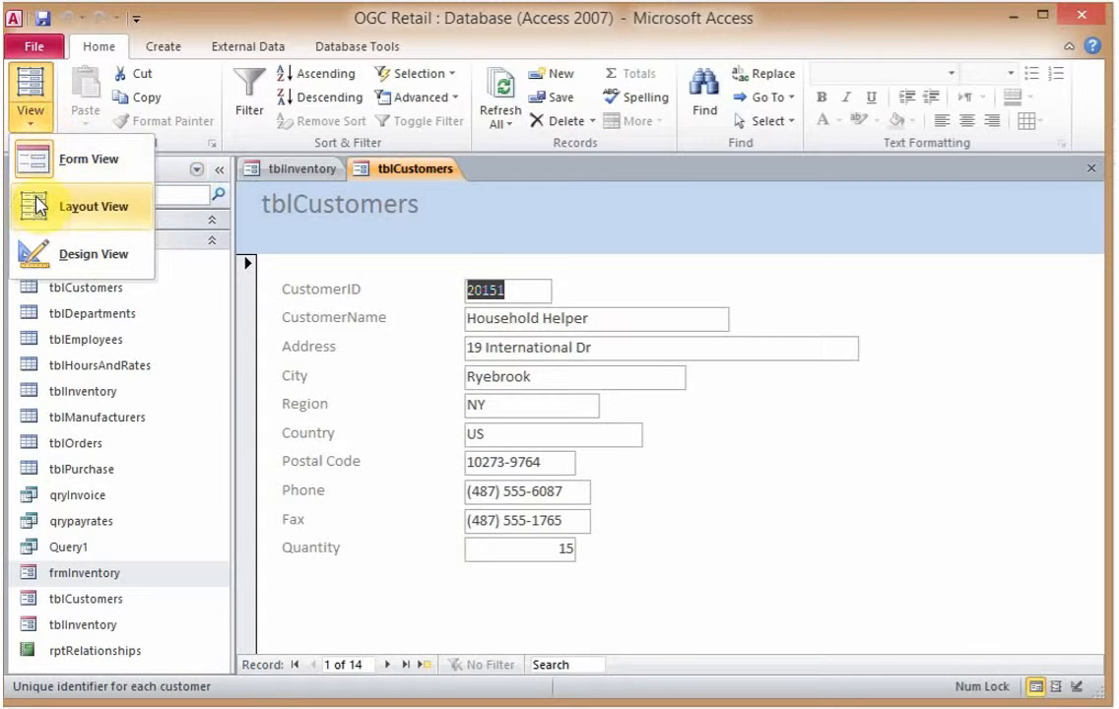
left_click(42, 256)
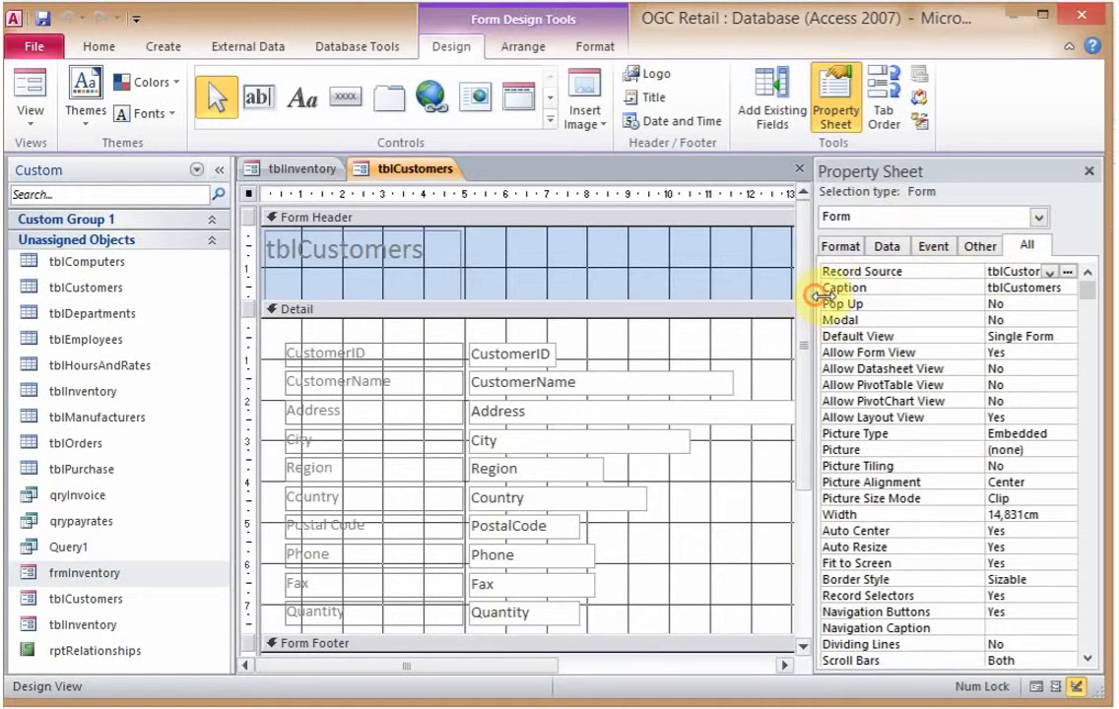
left_click_drag(815, 284, 903, 296)
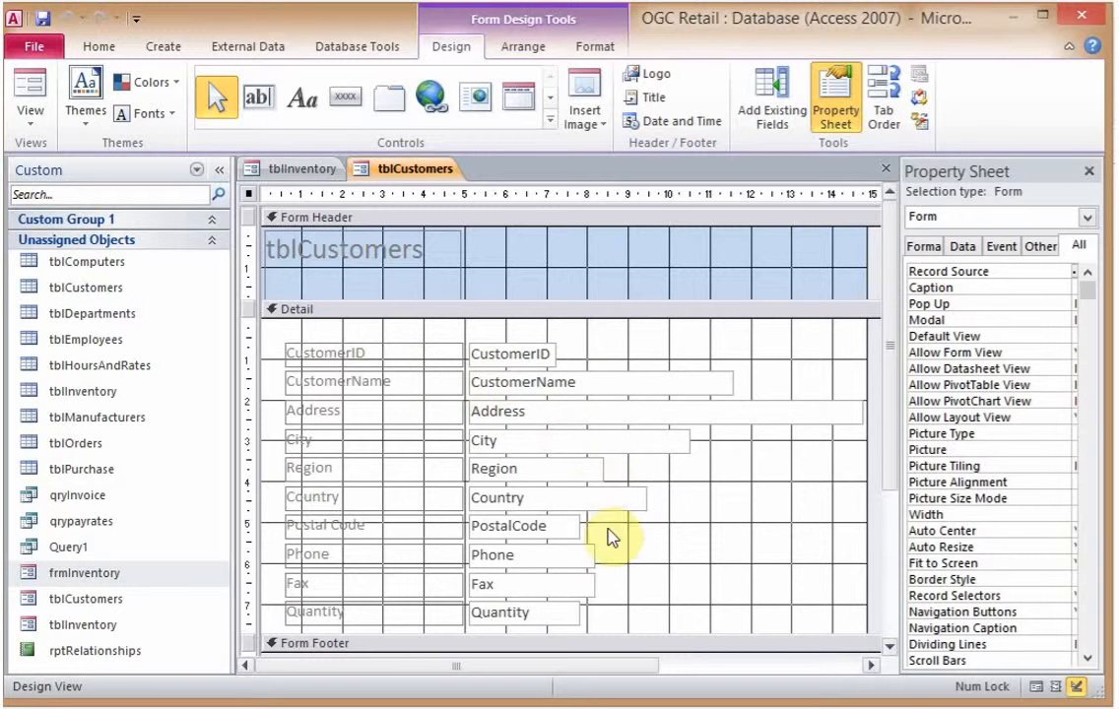
left_click(892, 650)
left_click(892, 650)
left_click(892, 195)
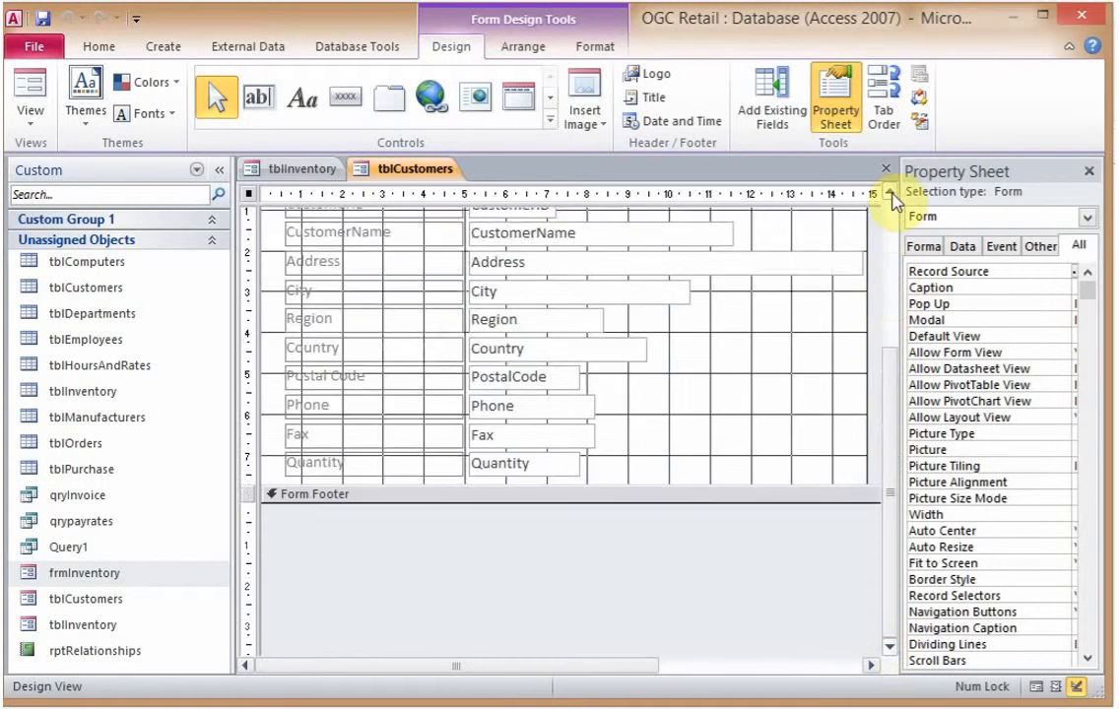
left_click(891, 195)
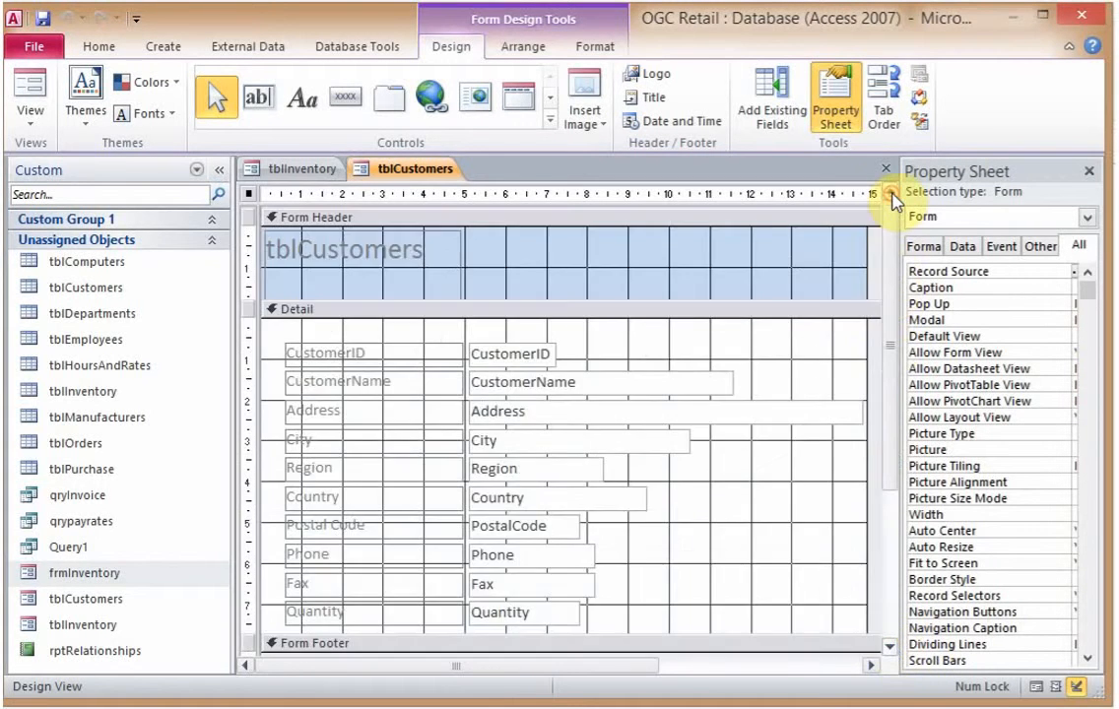
With the CustomerName label text selected, apply the Office Classic 2 theme fonts and the Angles theme colors
left_click(409, 354)
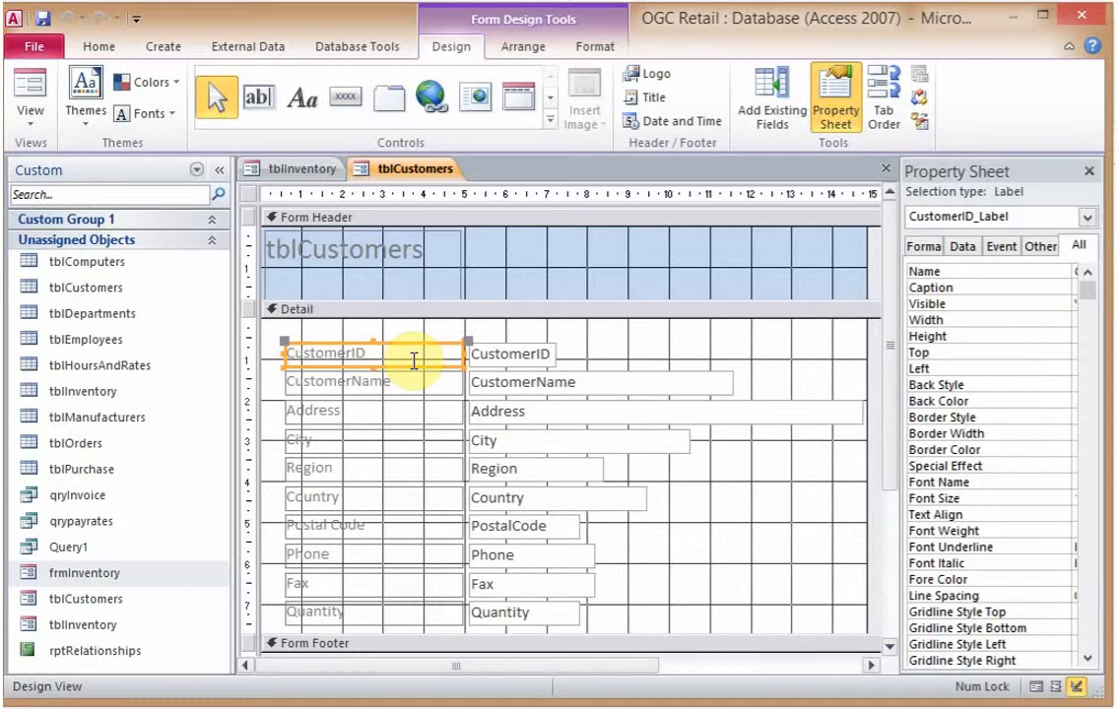
left_click(391, 378)
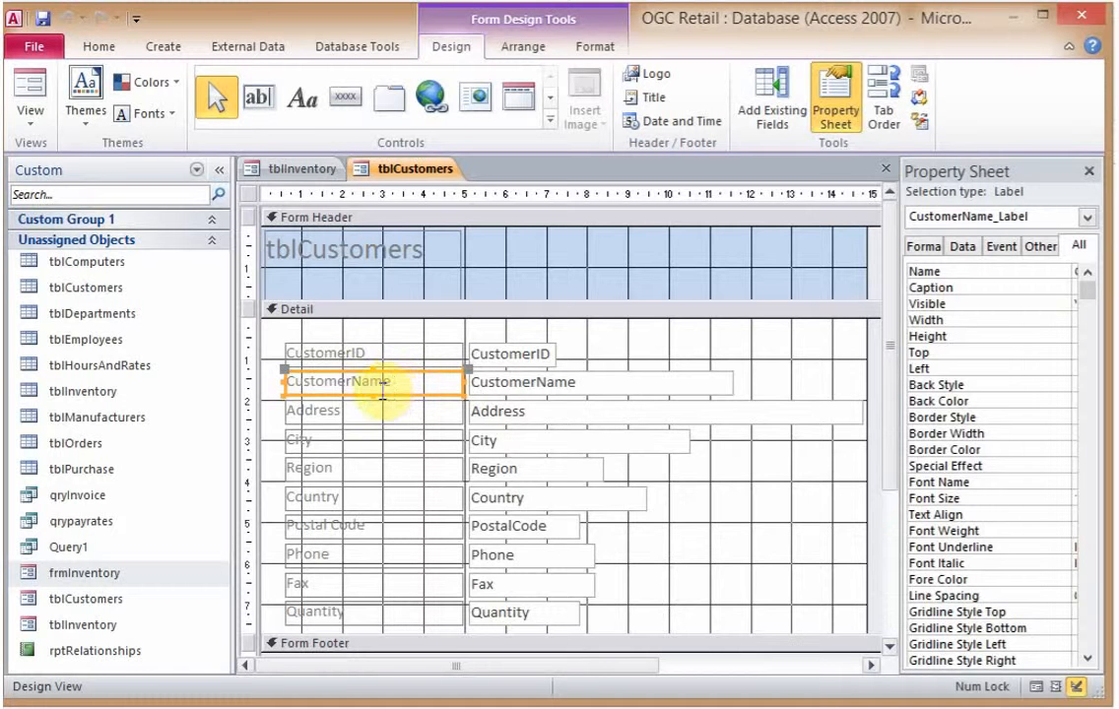
left_click(392, 381)
left_click_drag(392, 381, 280, 379)
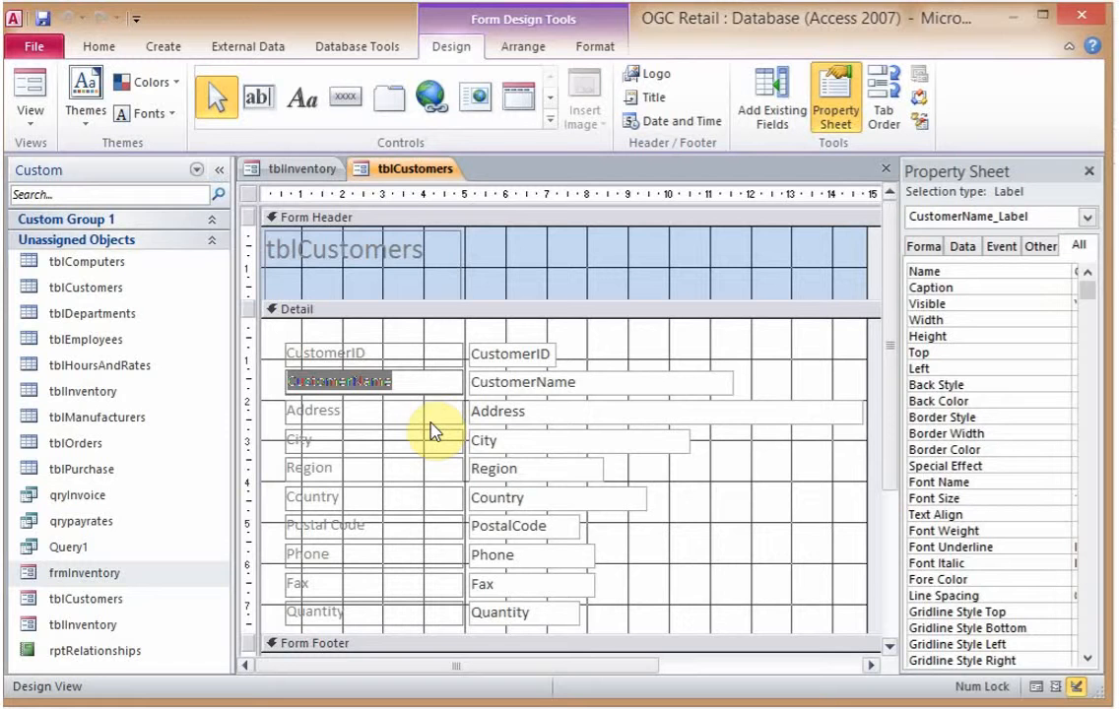
left_click(174, 115)
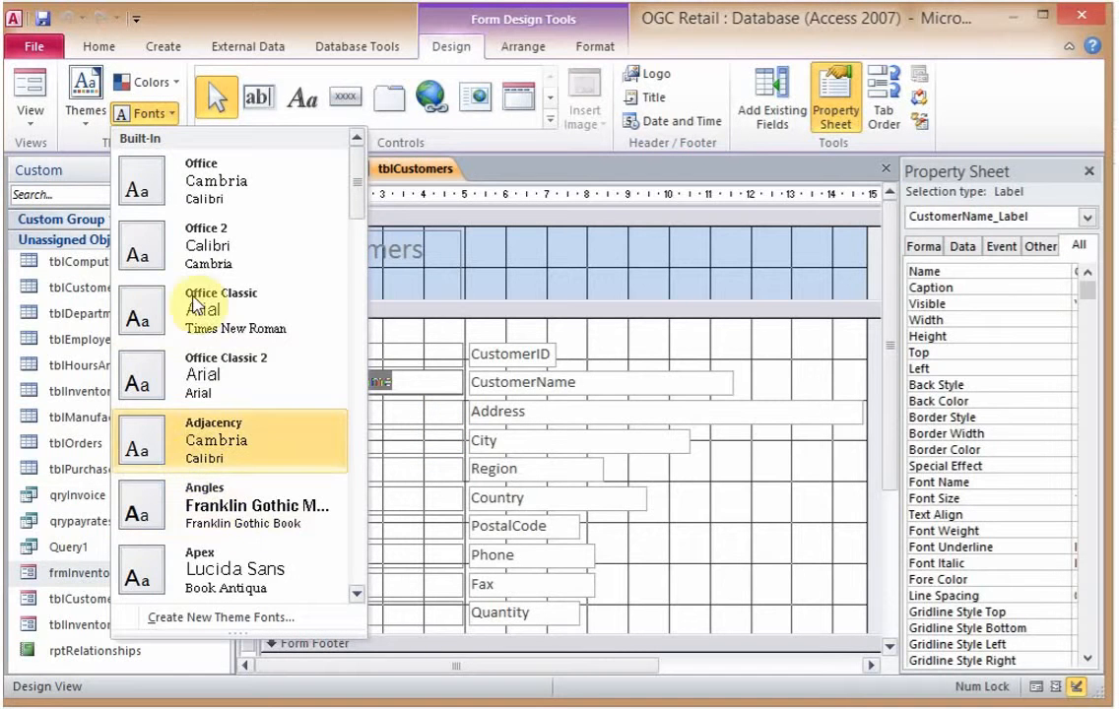
left_click(190, 397)
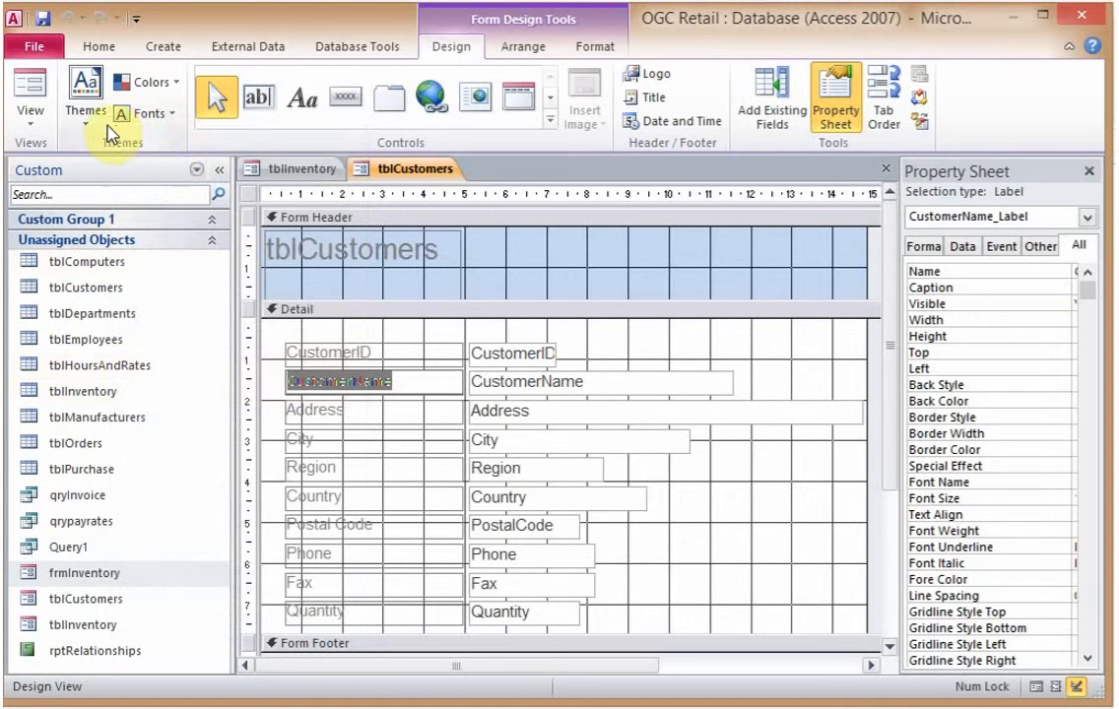
left_click(147, 82)
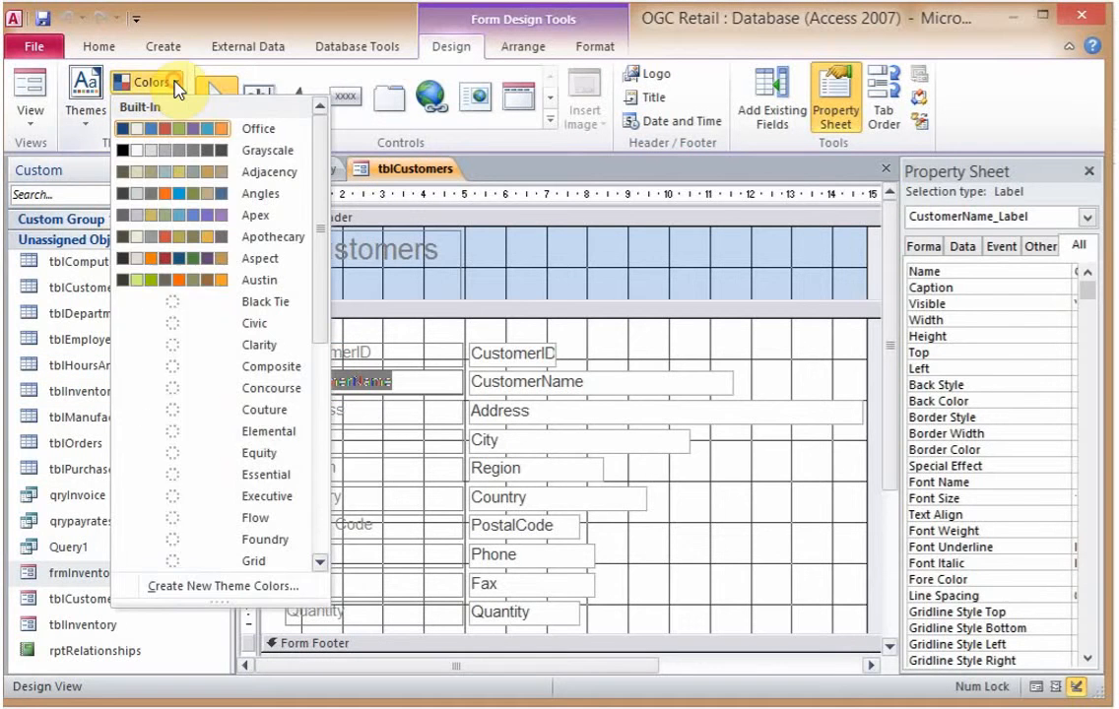
left_click(160, 193)
Select the CustomerName label text again and apply the Adjacency theme fonts
left_click(407, 384)
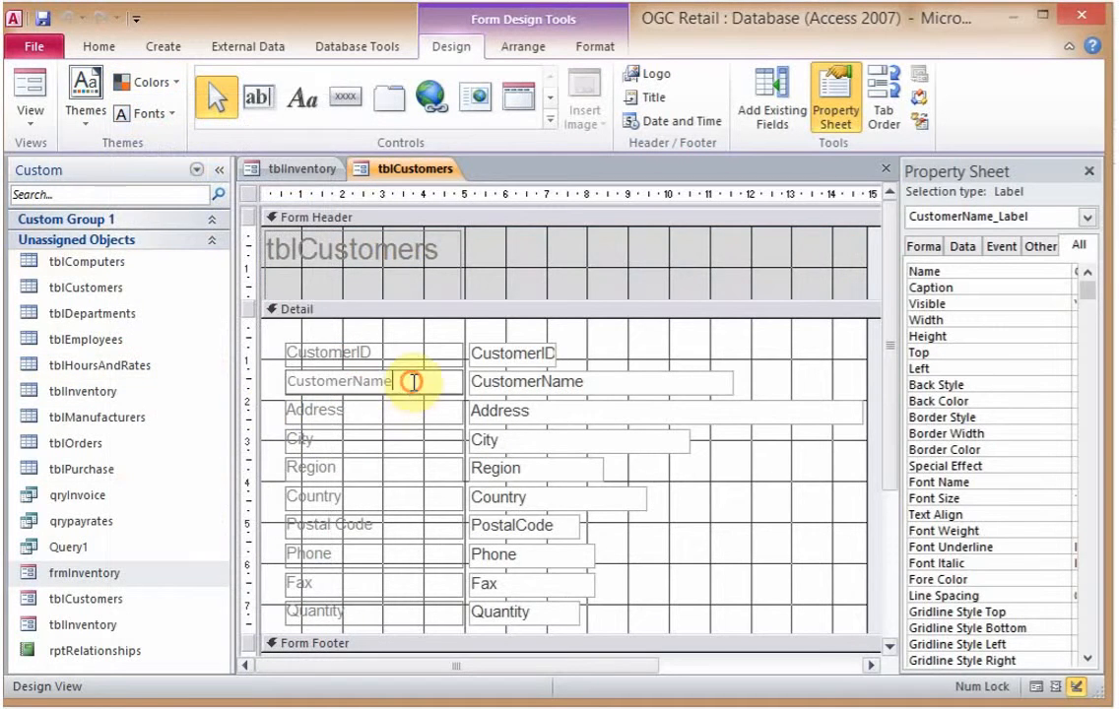
left_click_drag(392, 381, 279, 377)
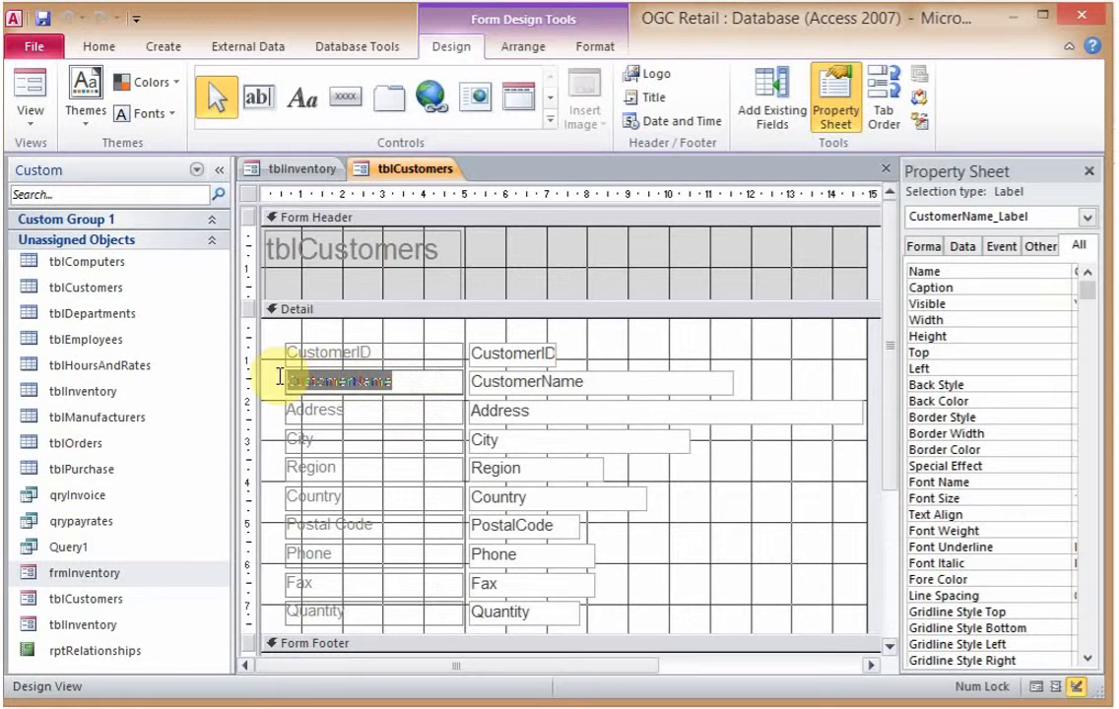
left_click(153, 114)
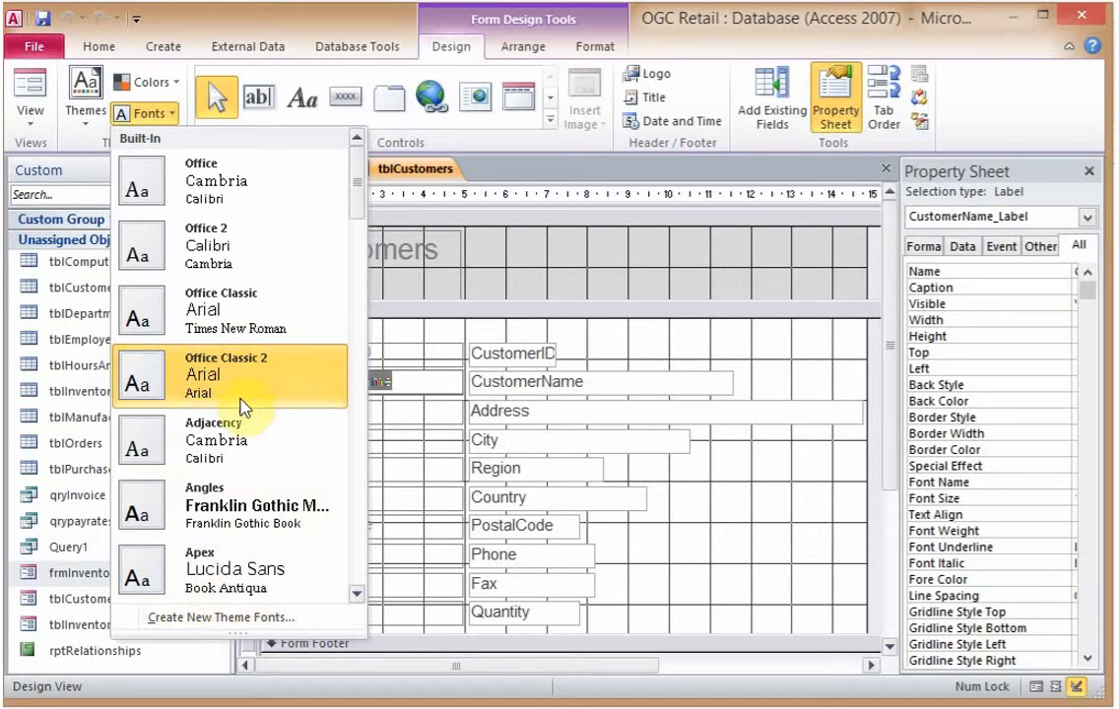
left_click(229, 448)
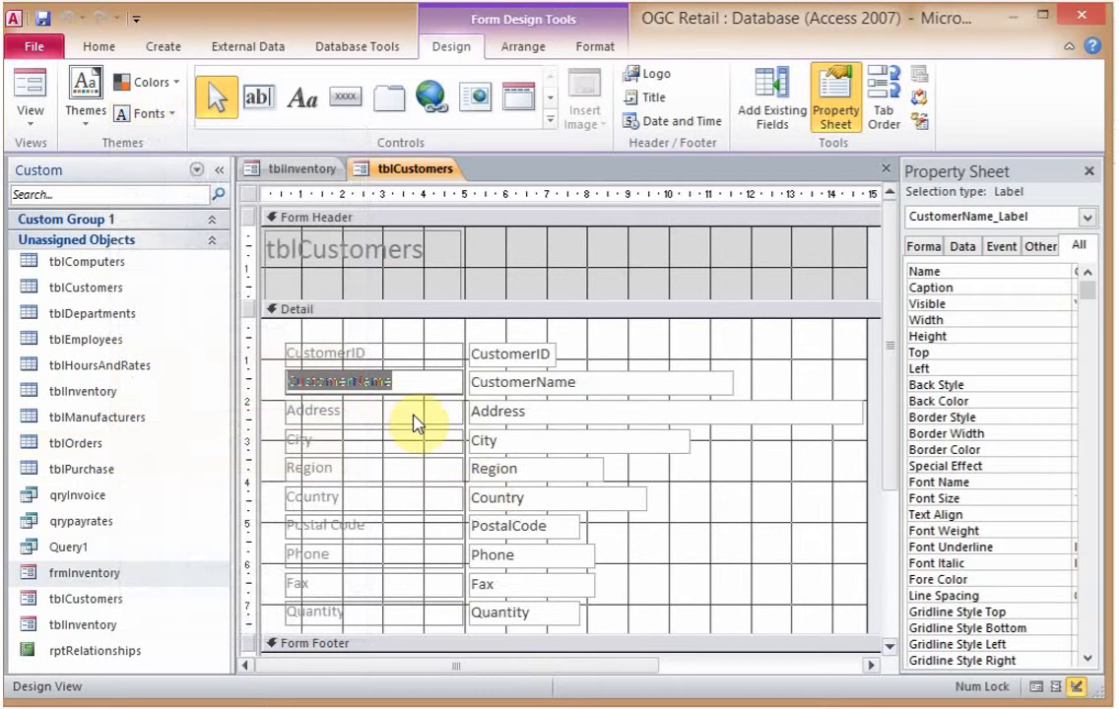
With the CustomerName text box content selected, apply the Aspect theme colors and the Office Classic 2 theme fonts
left_click(567, 383)
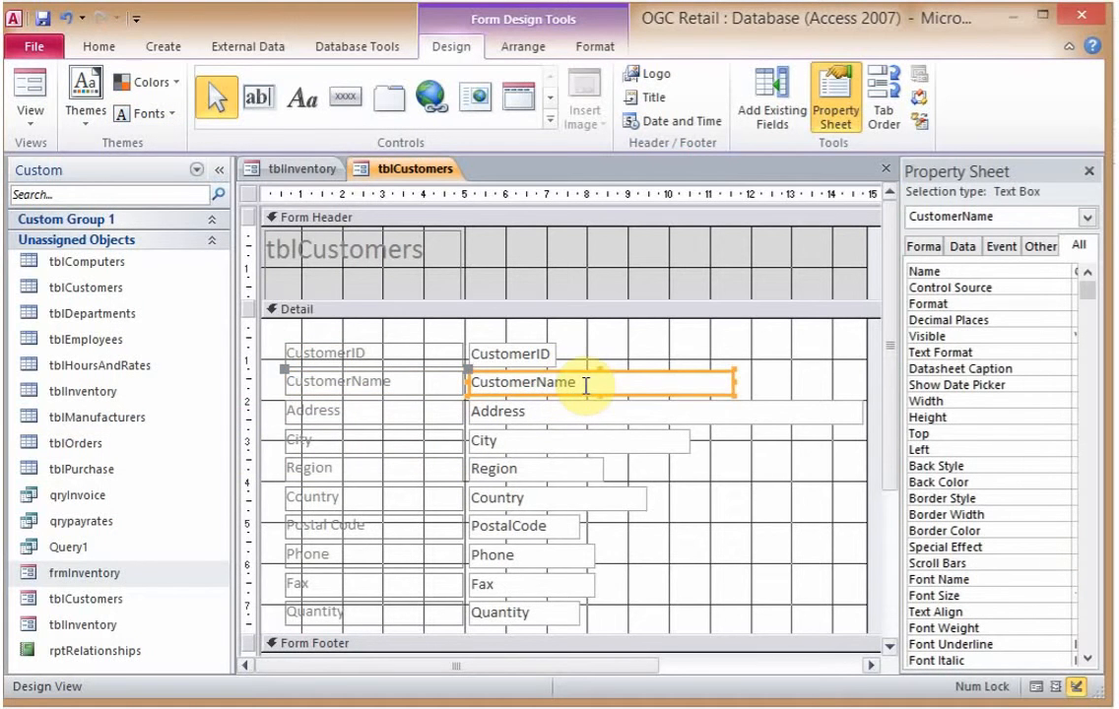
left_click(586, 385)
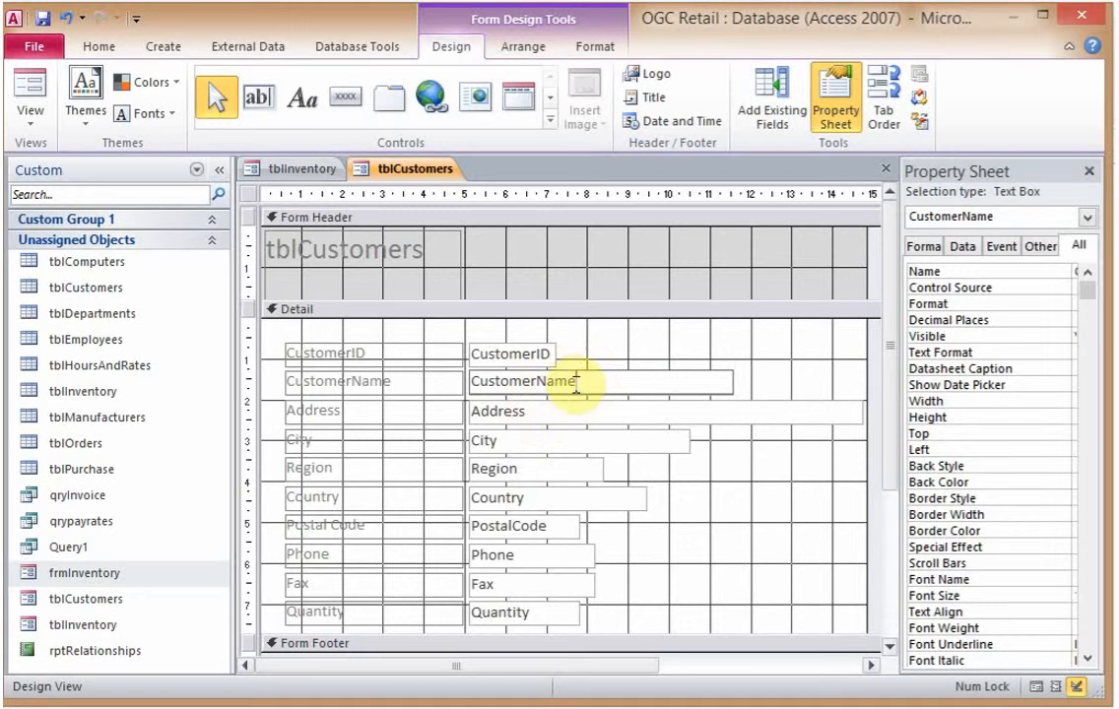
left_click_drag(572, 382, 485, 382)
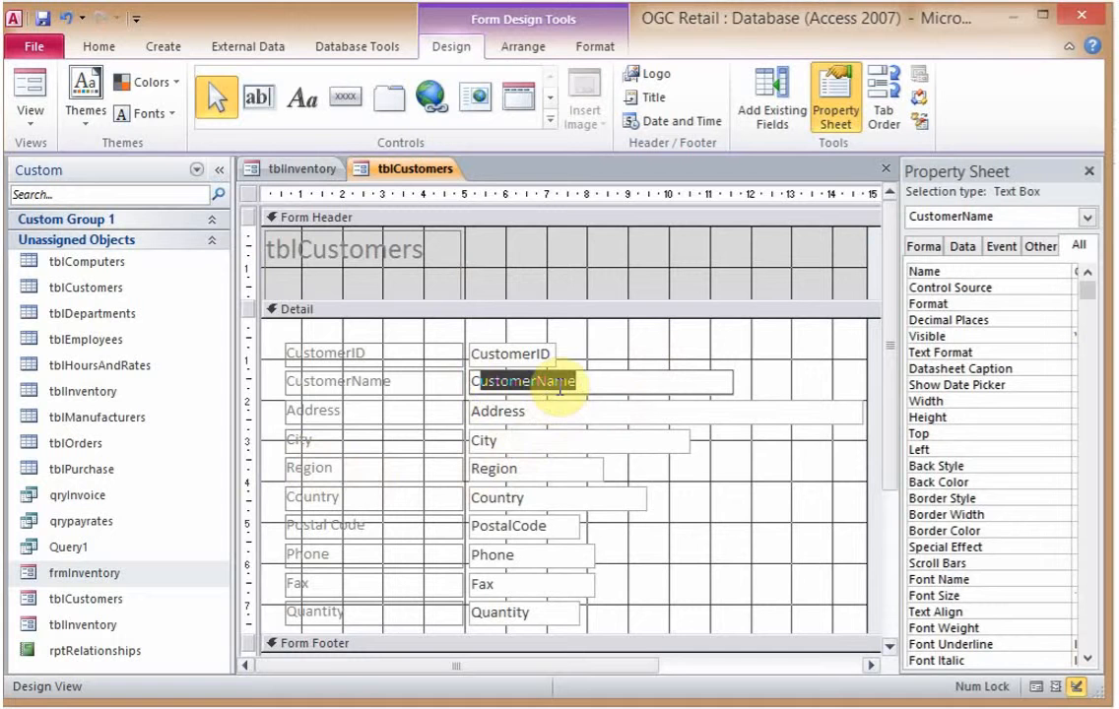
left_click(174, 87)
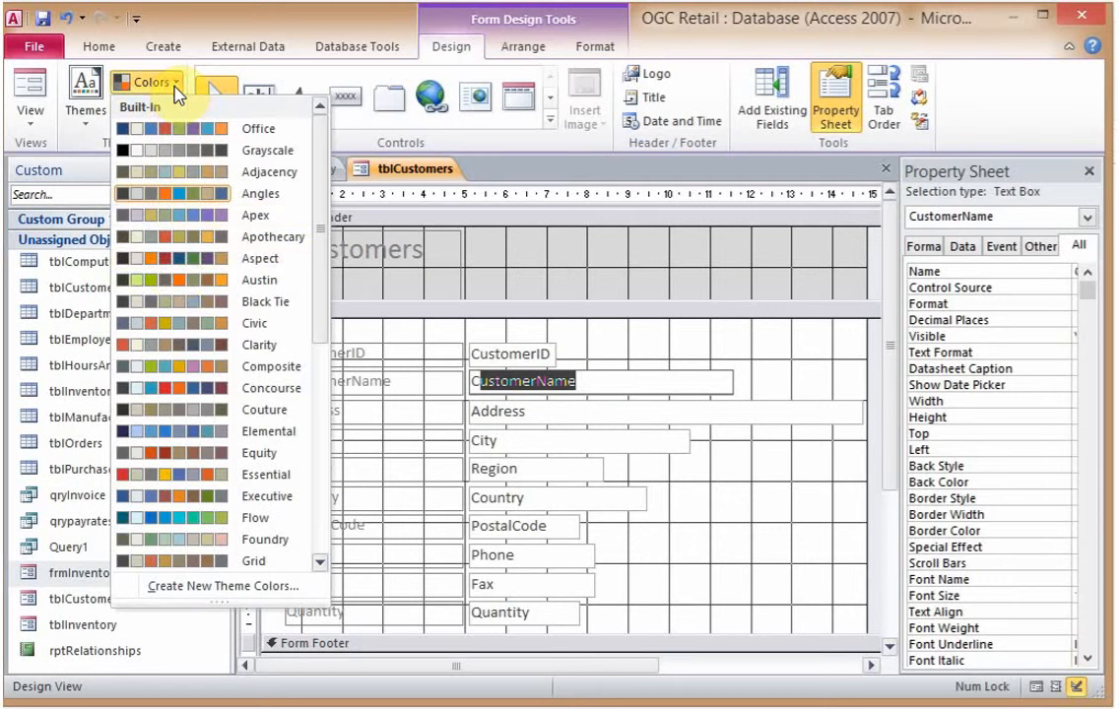
left_click(176, 260)
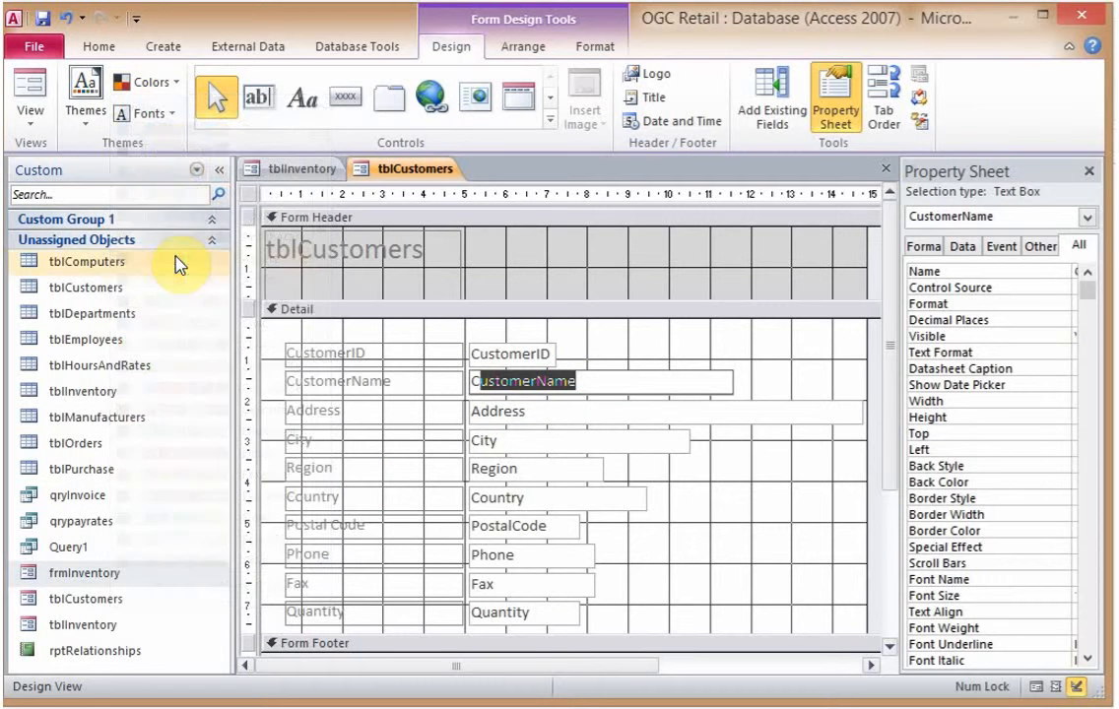
left_click(169, 113)
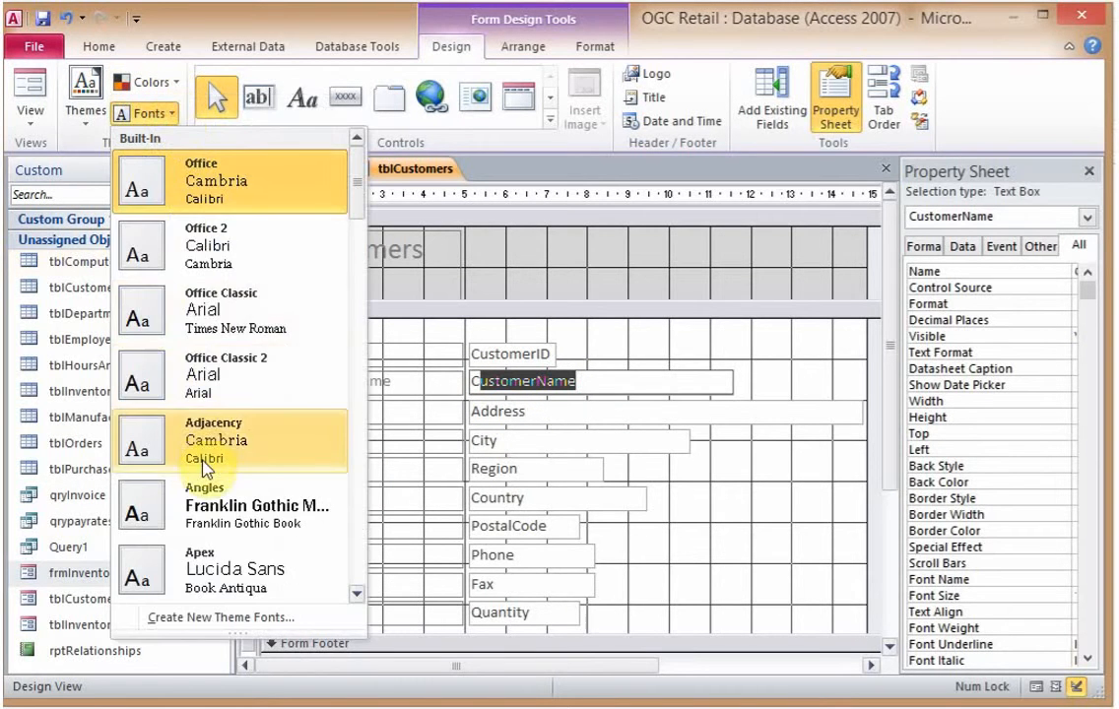
left_click(187, 362)
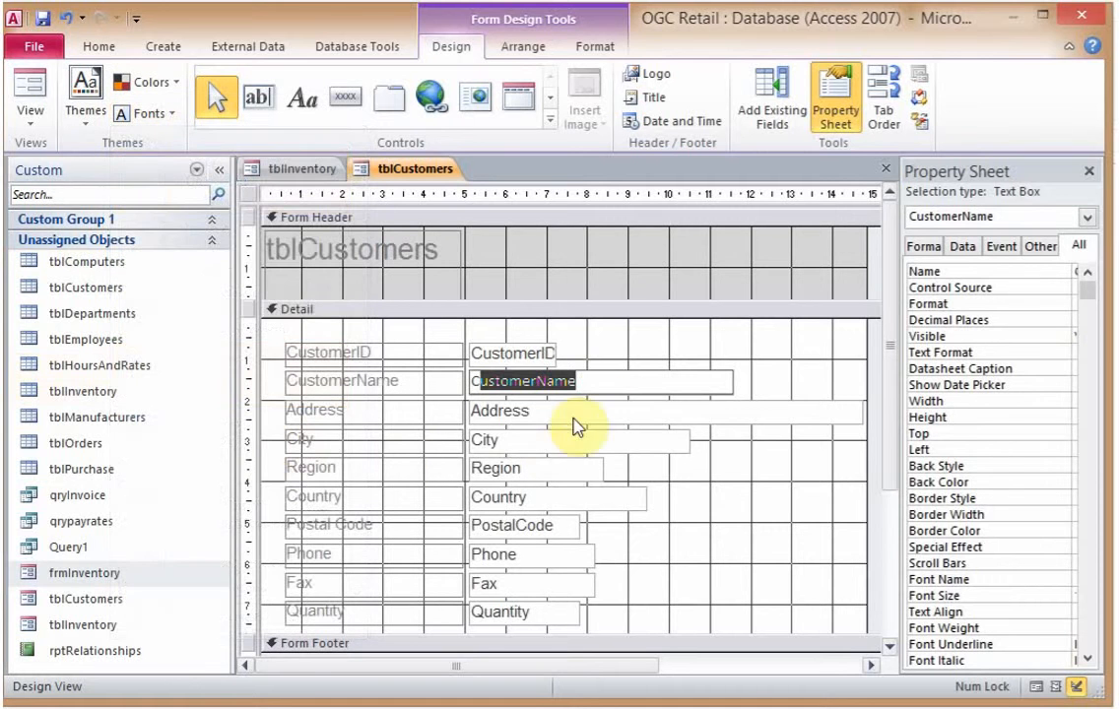
left_click(604, 379)
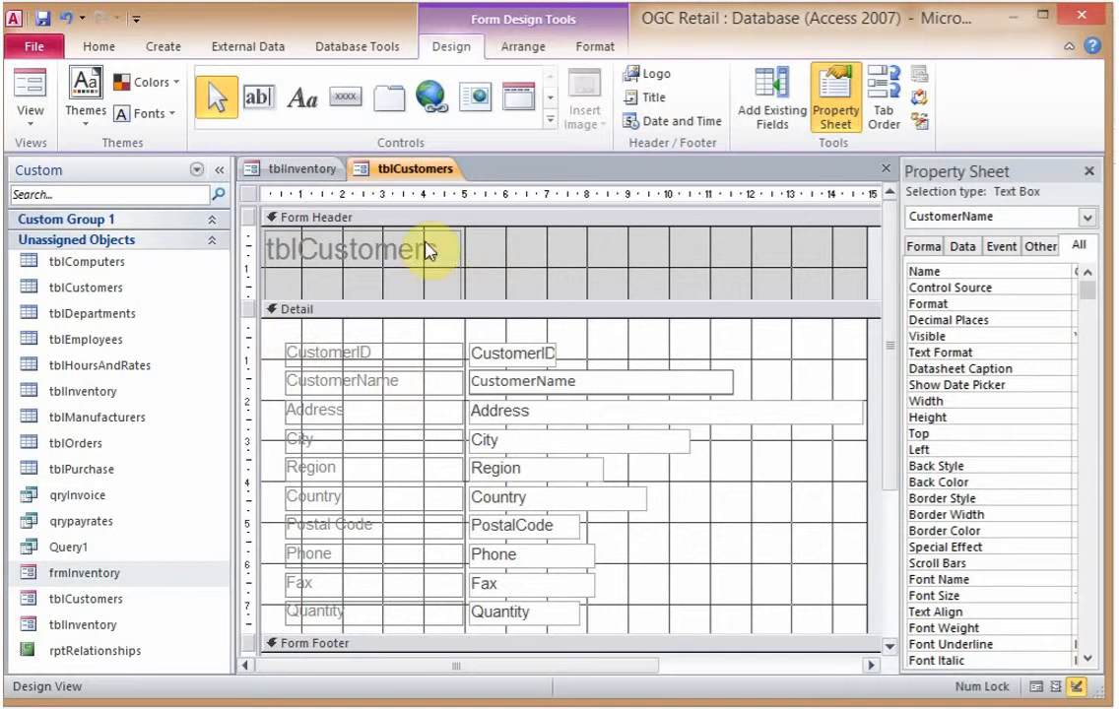
Switch the form to Form View and check the customer name and address fields in the new theme
left_click(23, 120)
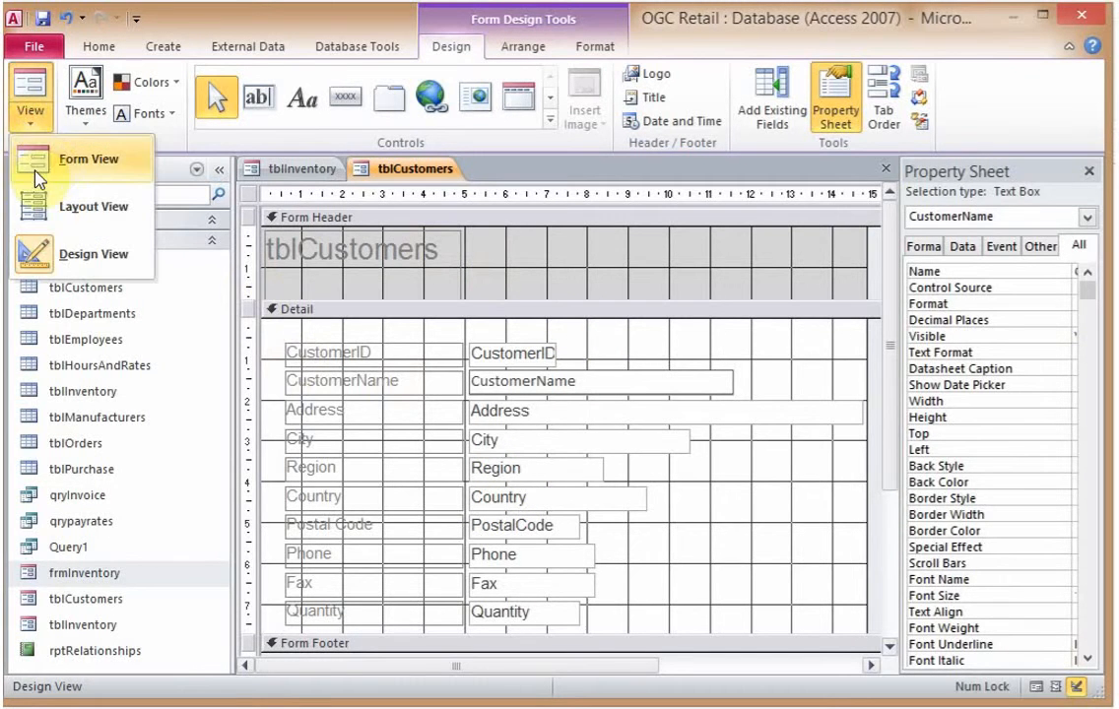
left_click(44, 162)
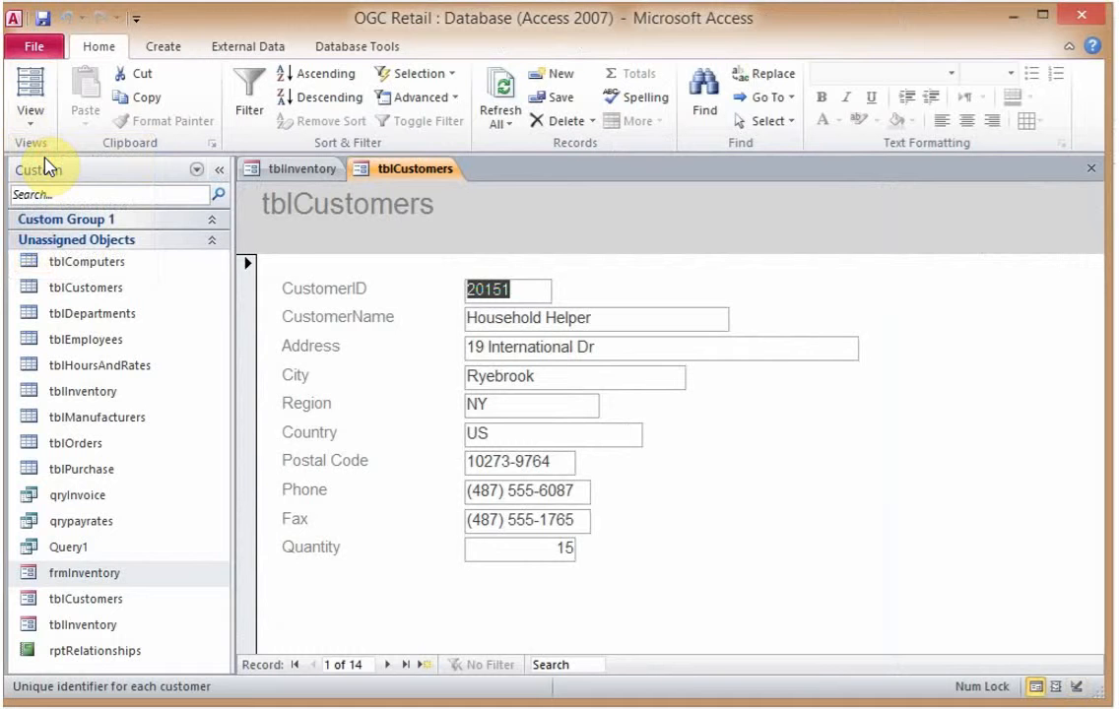
left_click(558, 317)
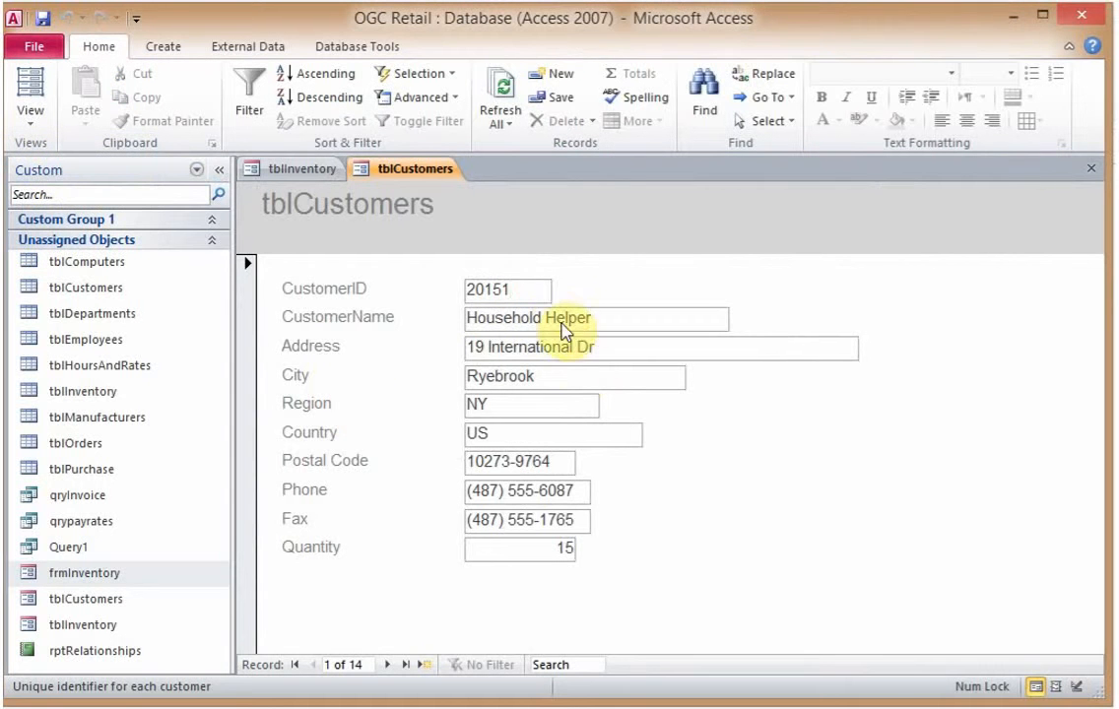
left_click(519, 348)
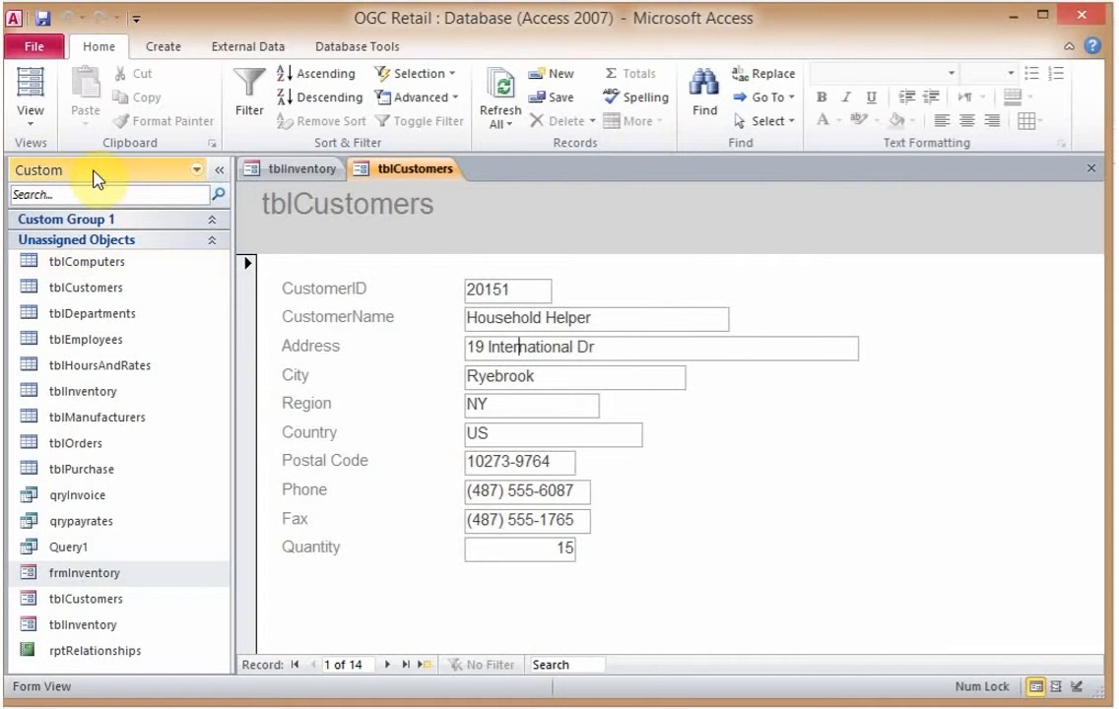
Return the form to Design View and extend the CustomerID label upward to about 1 cm tall
left_click(36, 133)
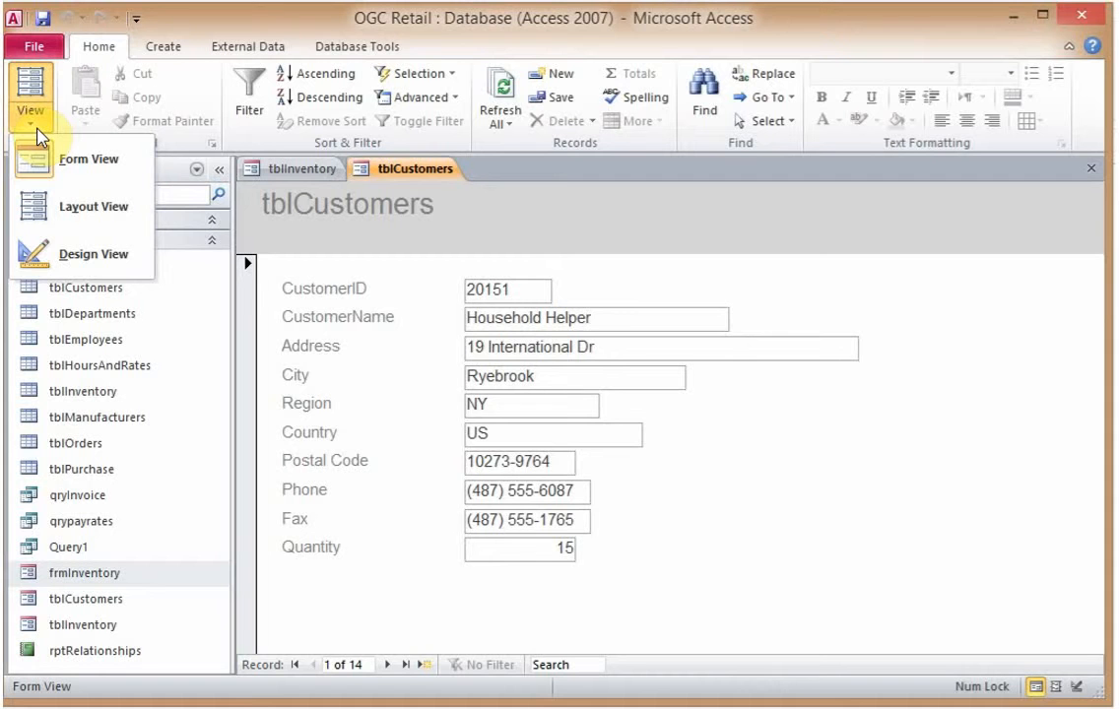
left_click(59, 259)
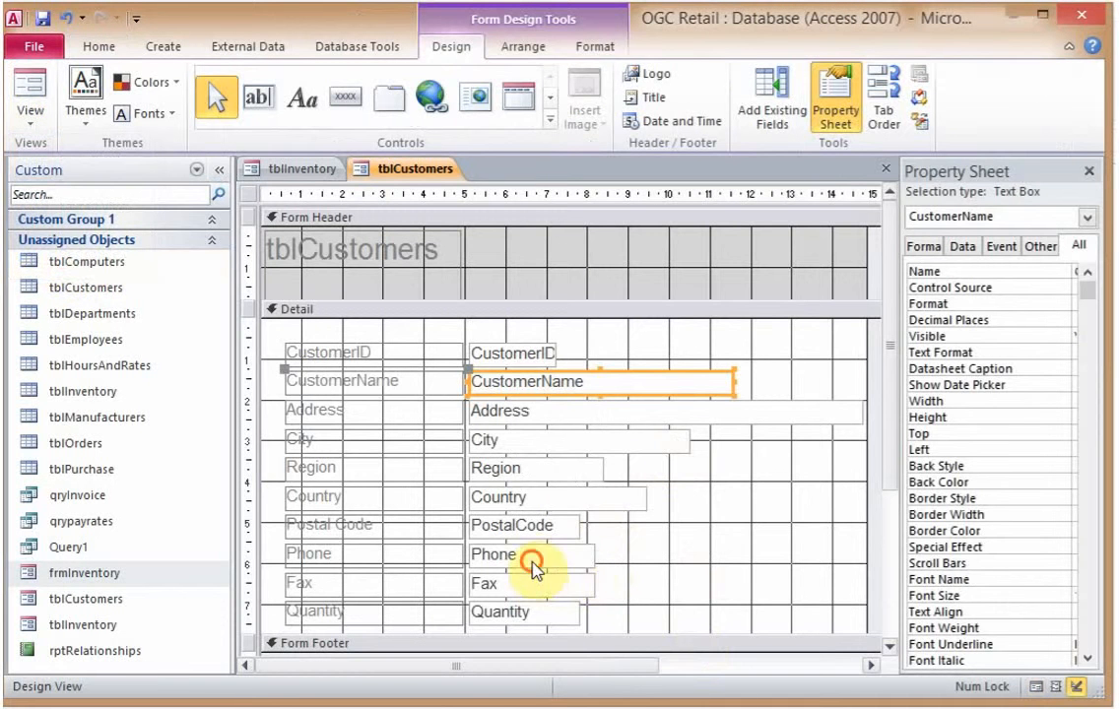
left_click(531, 562)
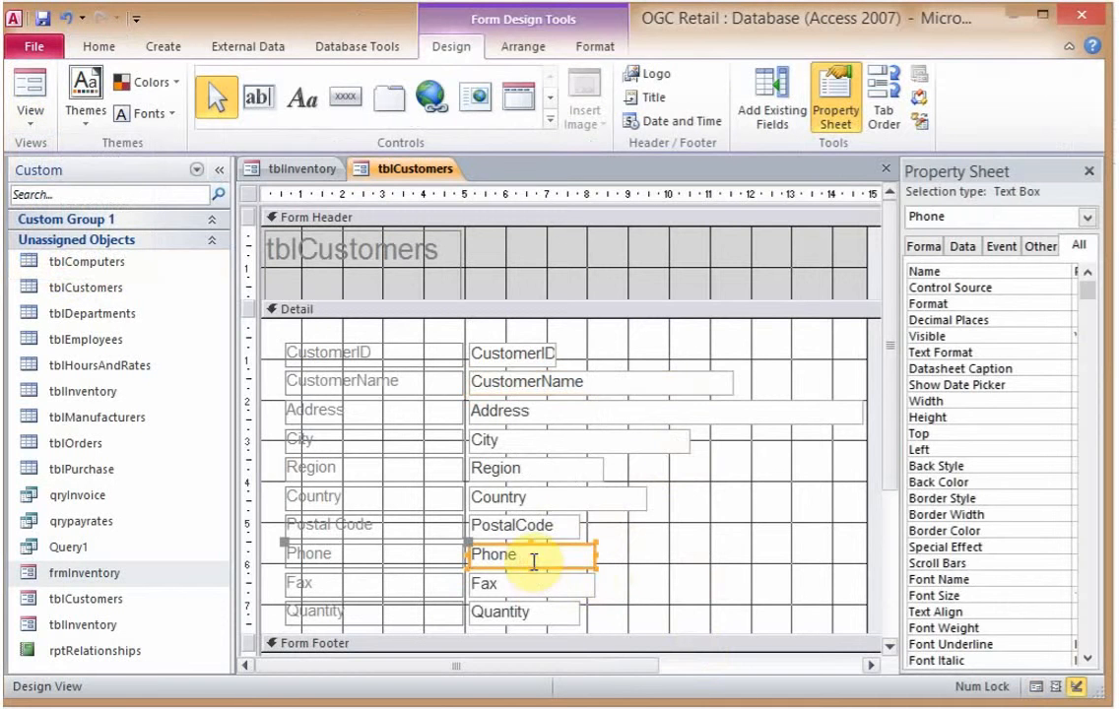
left_click(418, 356)
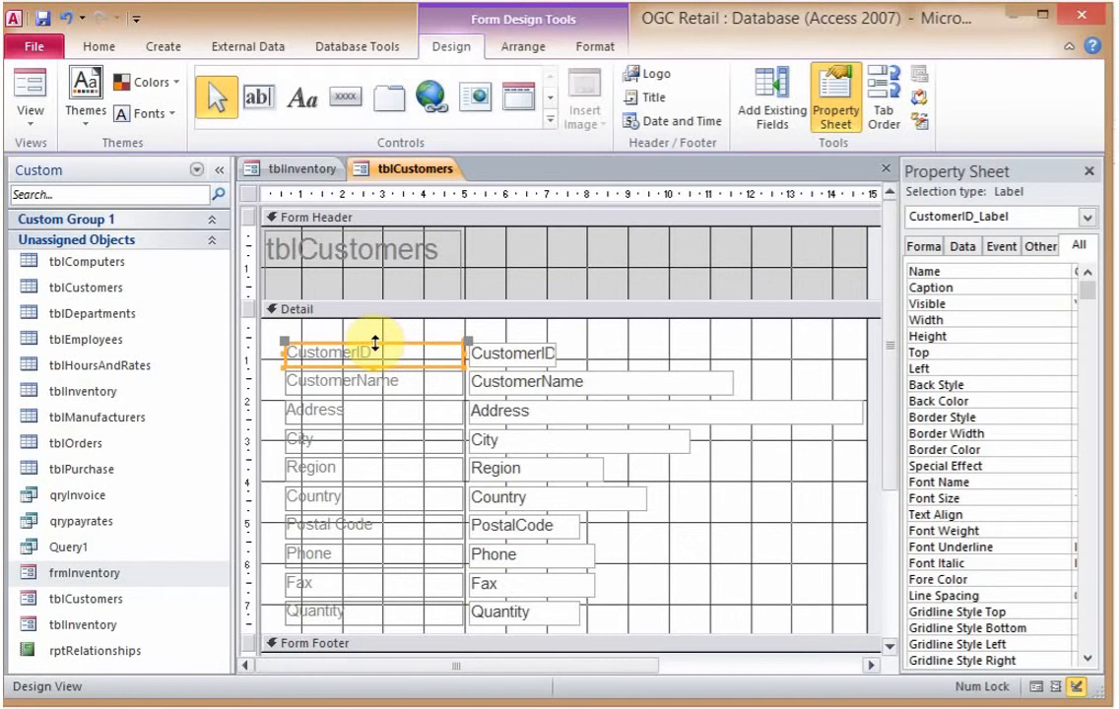
left_click_drag(374, 343, 372, 329)
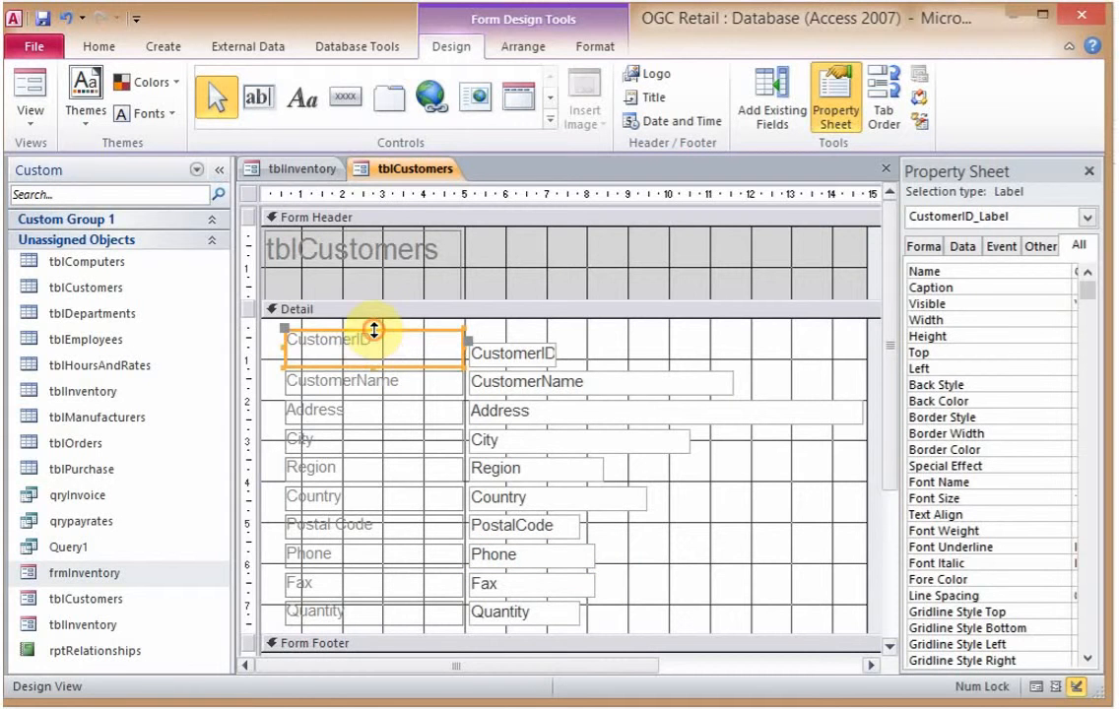
Widen the CustomerID text box to about 5 cm and select the CustomerName label
left_click(544, 355)
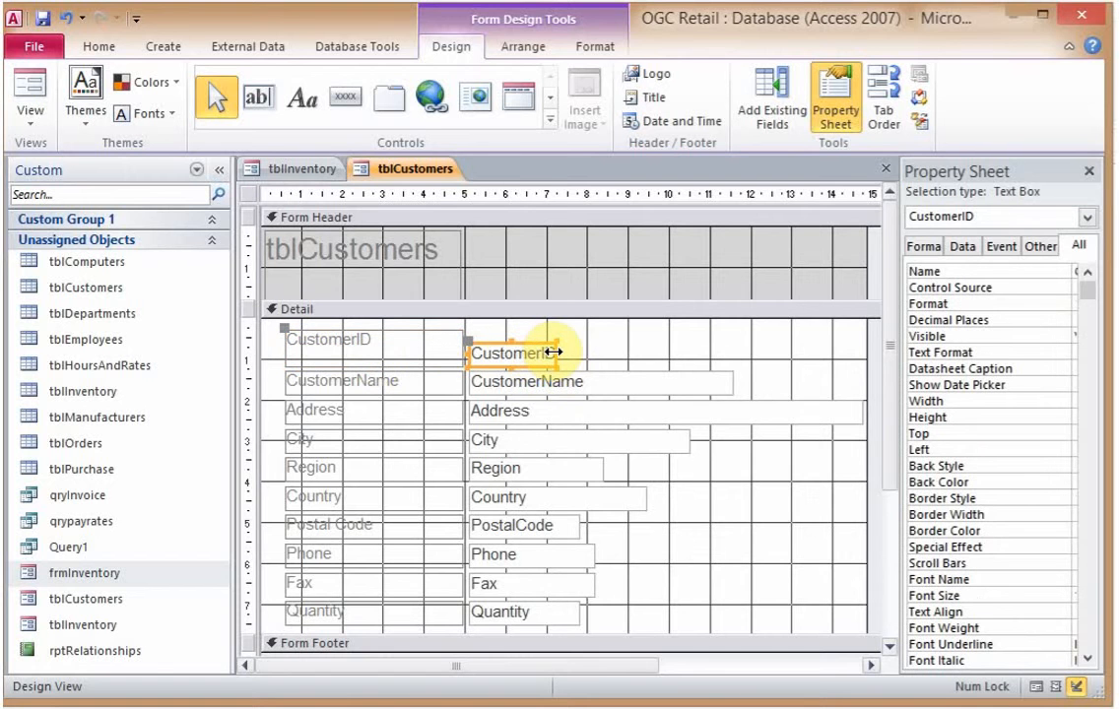
left_click_drag(554, 352, 681, 352)
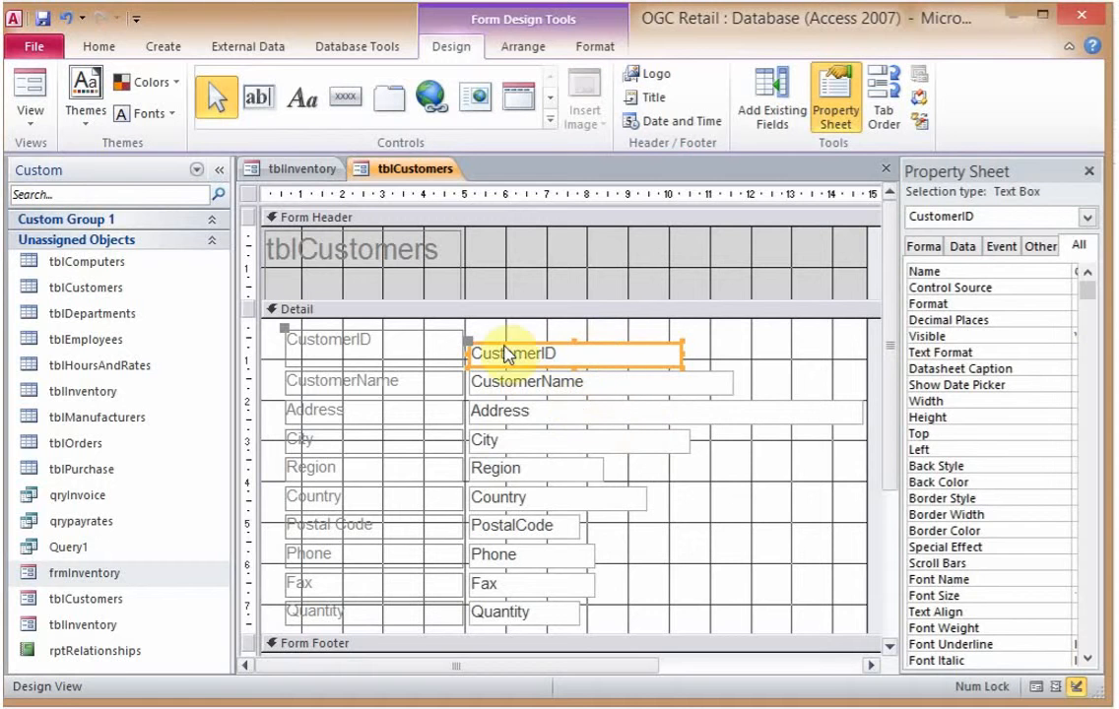
left_click(377, 381)
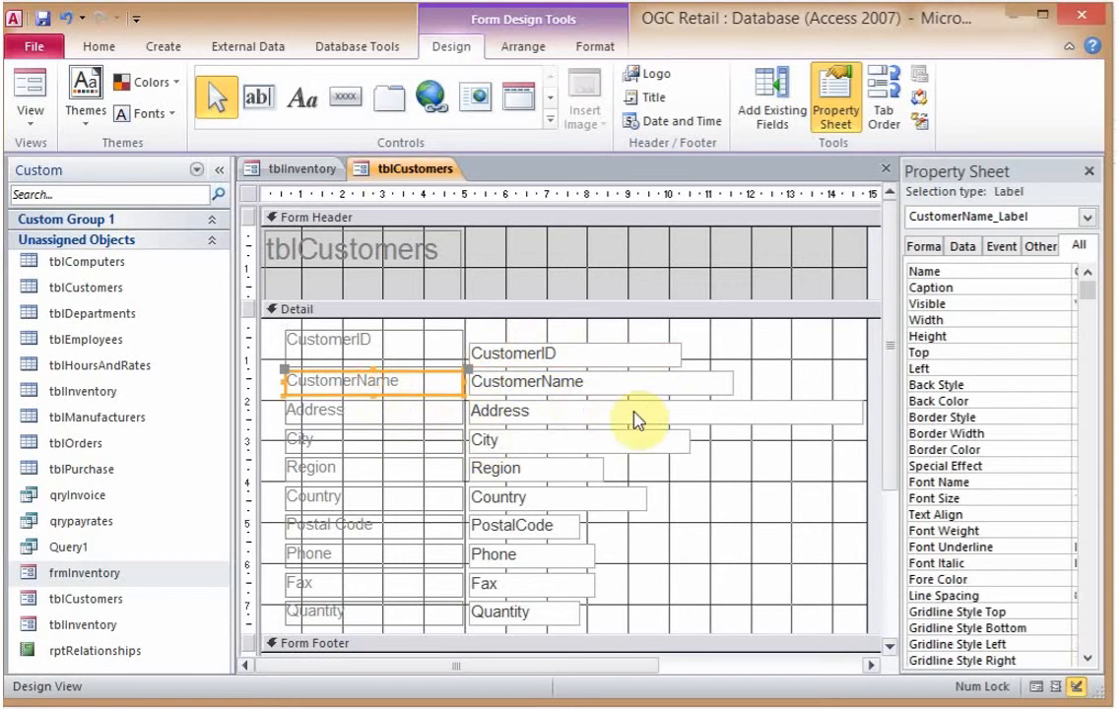
Replace the title text in the form header label with "Customer Form"
left_click(622, 384)
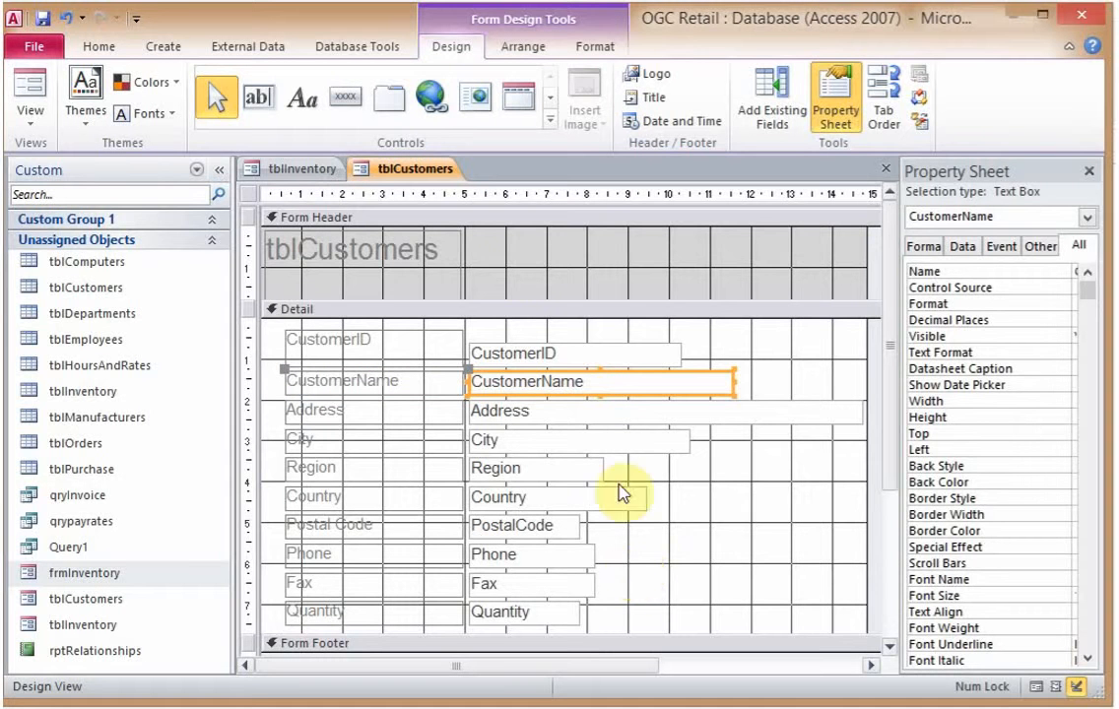
left_click(384, 254)
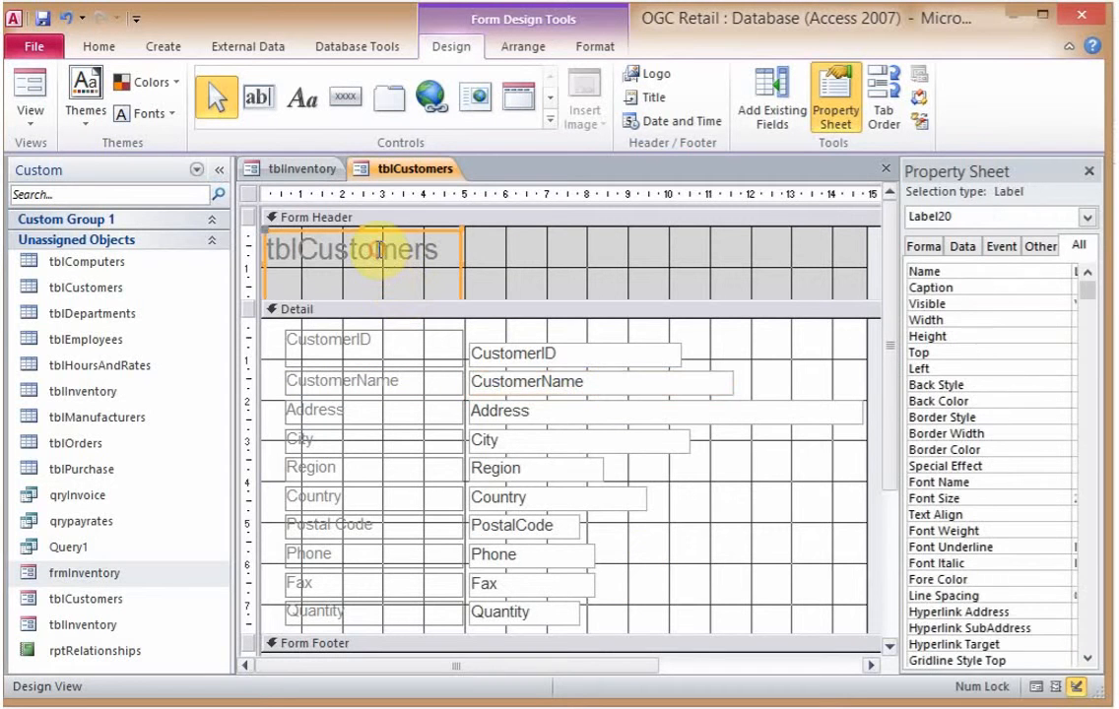
left_click(431, 250)
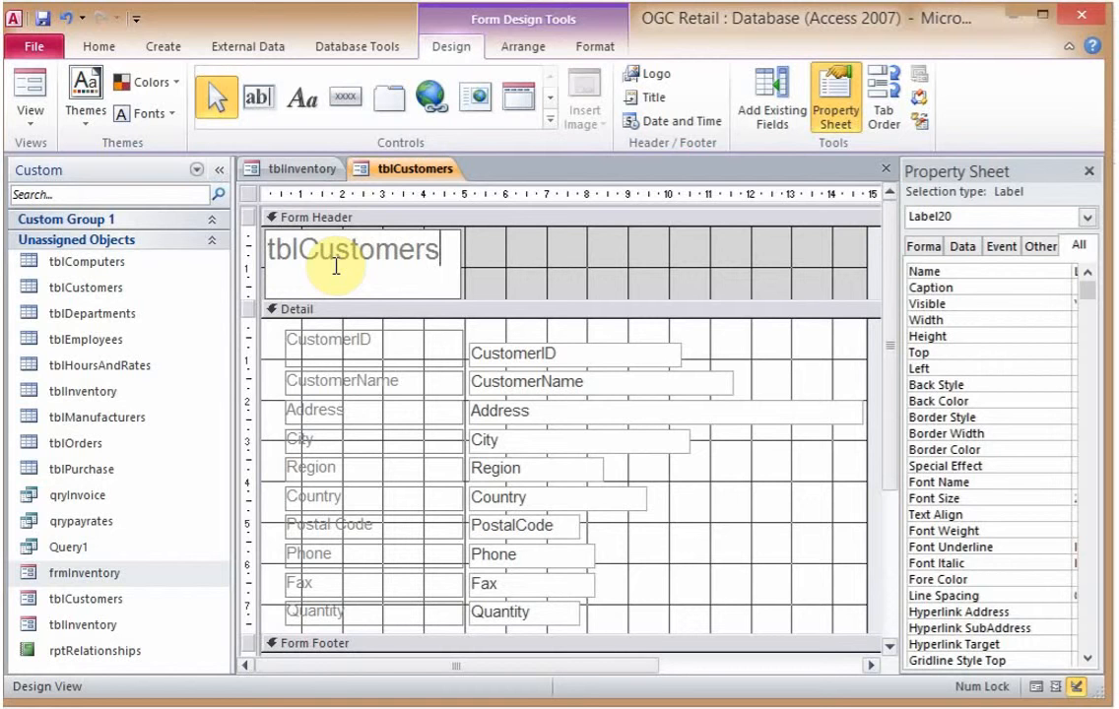
key("BackSpace")
key("BackSpace")
key("BackSpace")
key("BackSpace")
key("BackSpace")
key("BackSpace")
key("BackSpace")
key("BackSpace")
key("BackSpace")
key("BackSpace")
key("BackSpace")
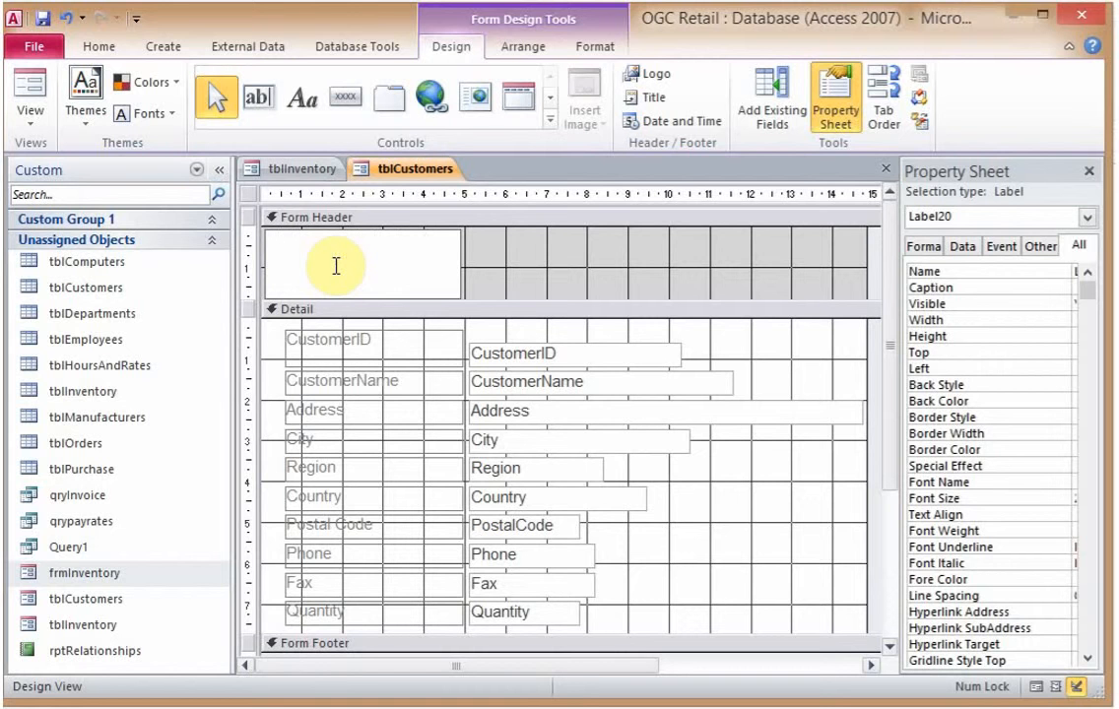
type("Cus")
key("BackSpace")
key("BackSpace")
key("BackSpace")
key("Caps_Lock")
type("C")
key("Caps_Lock")
type("ustomer")
key("Caps_Lock")
type("F")
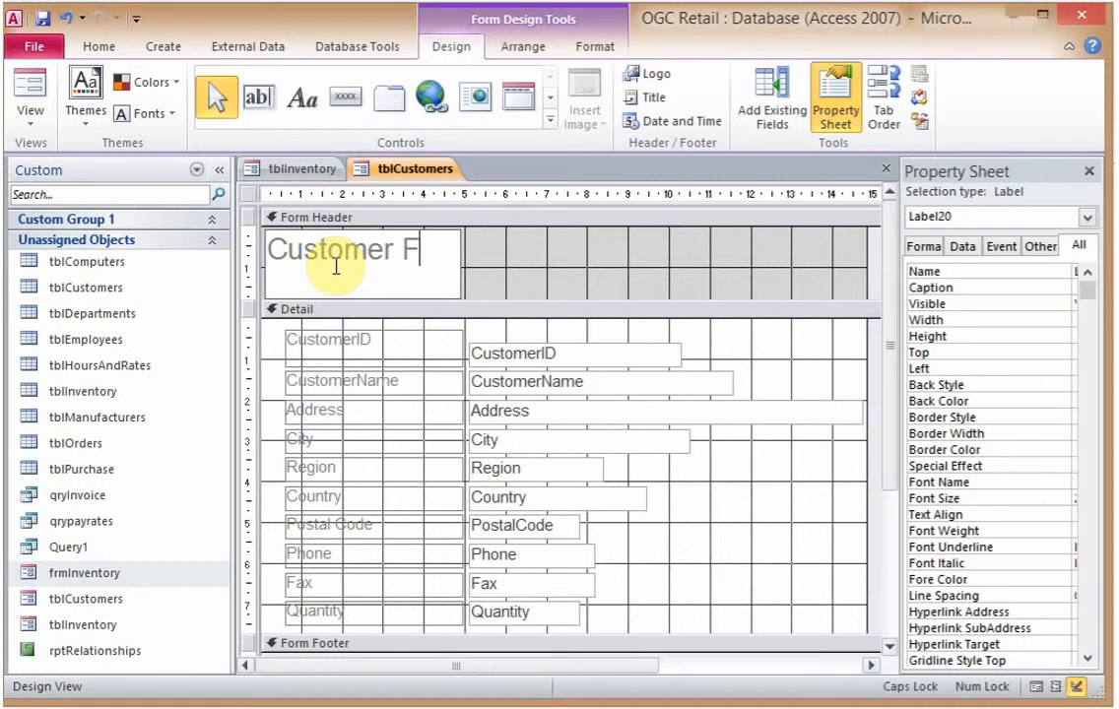
key("Caps_Lock")
type("orm")
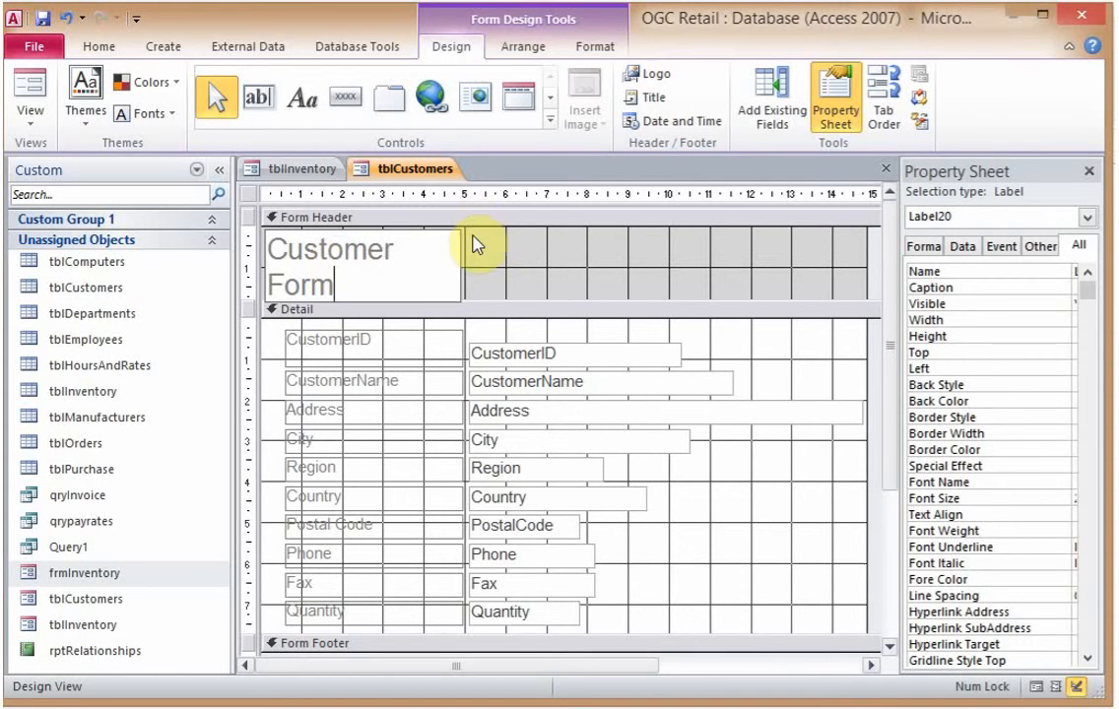
Widen the header title label to about 8.7 cm so the title fits on one line, and display the form in Form View
left_click(481, 262)
left_click(452, 260)
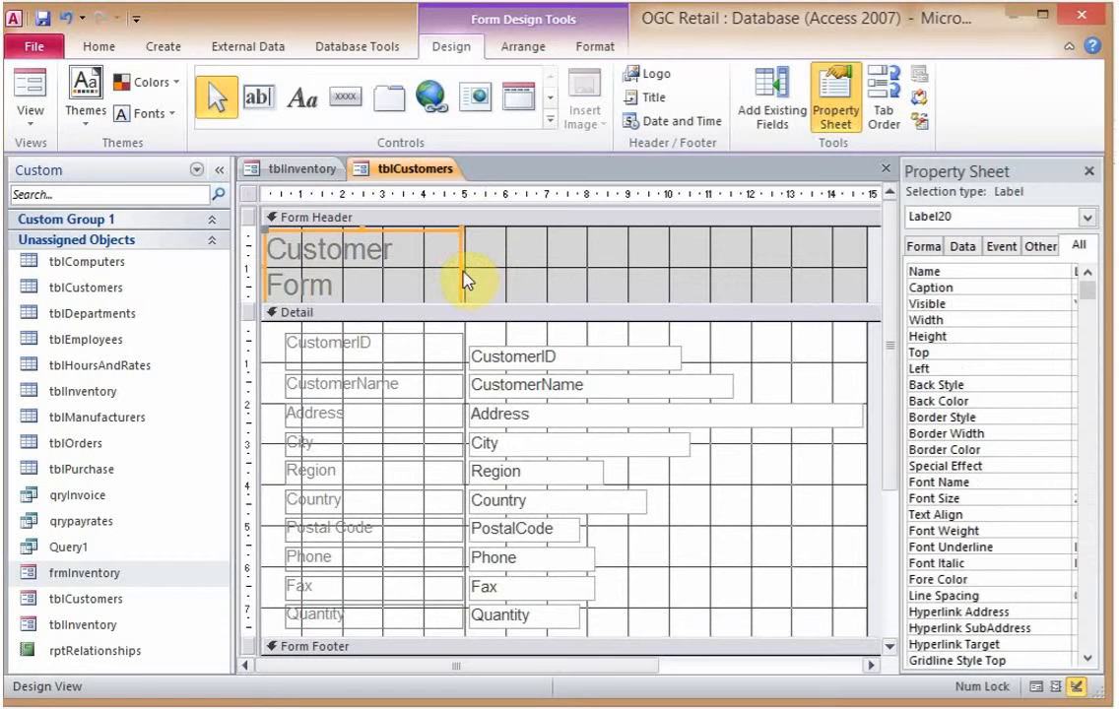
left_click_drag(459, 260, 621, 260)
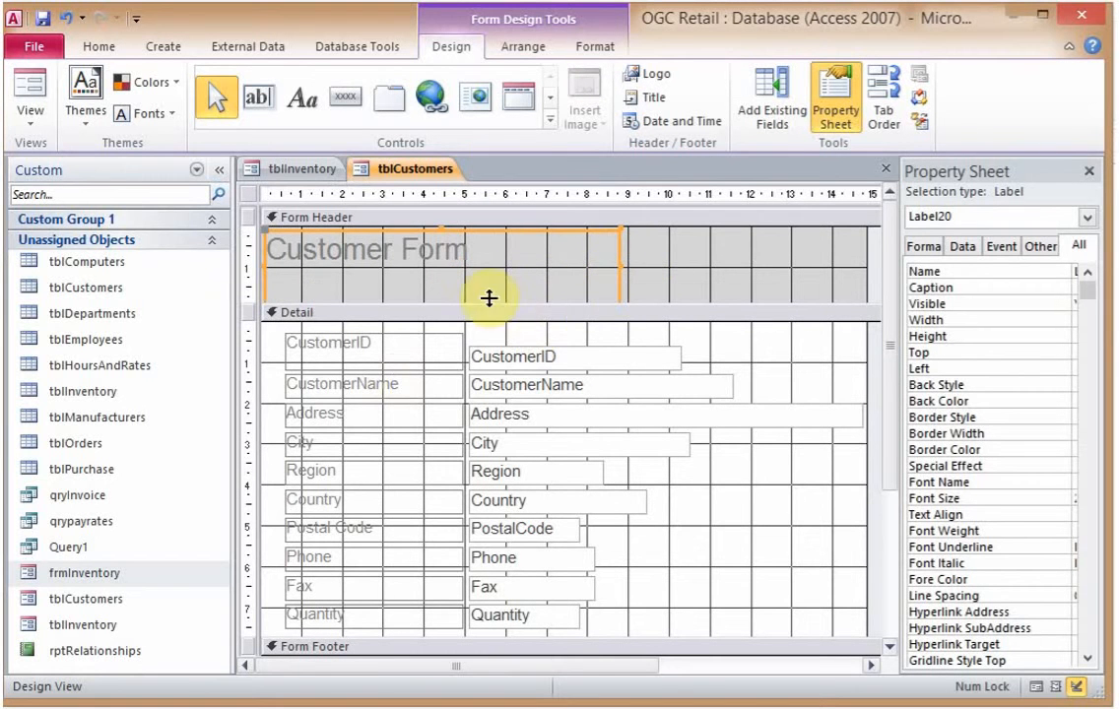
left_click(28, 116)
left_click(51, 167)
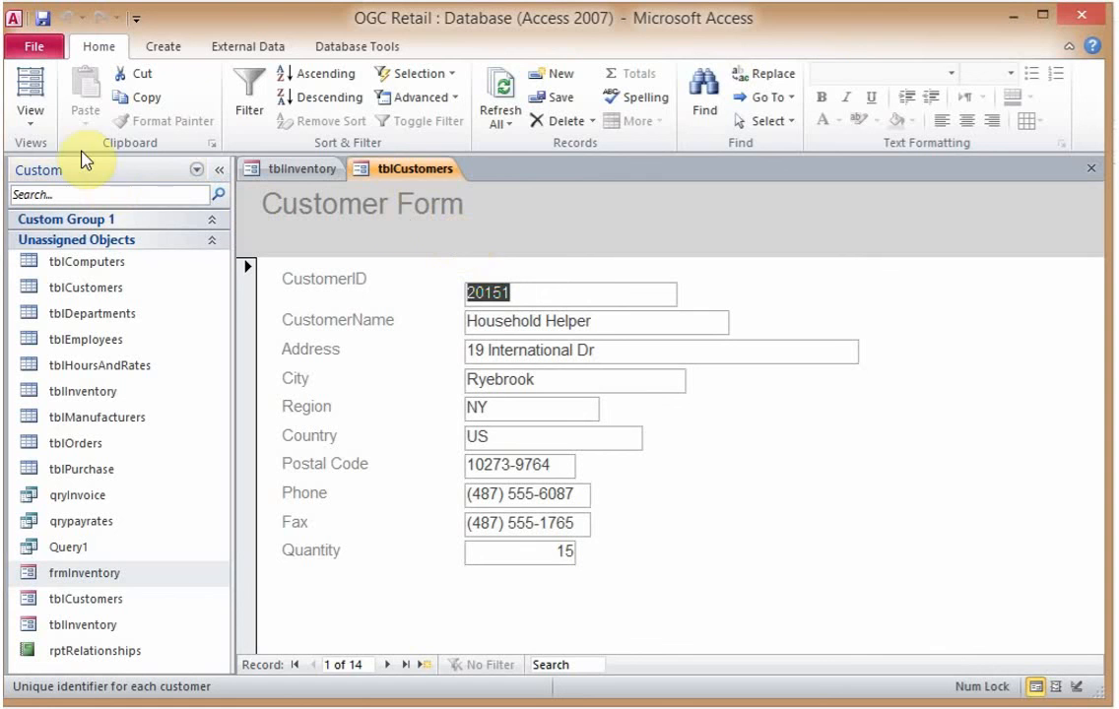
Open the choice of views for the customer form
left_click(33, 126)
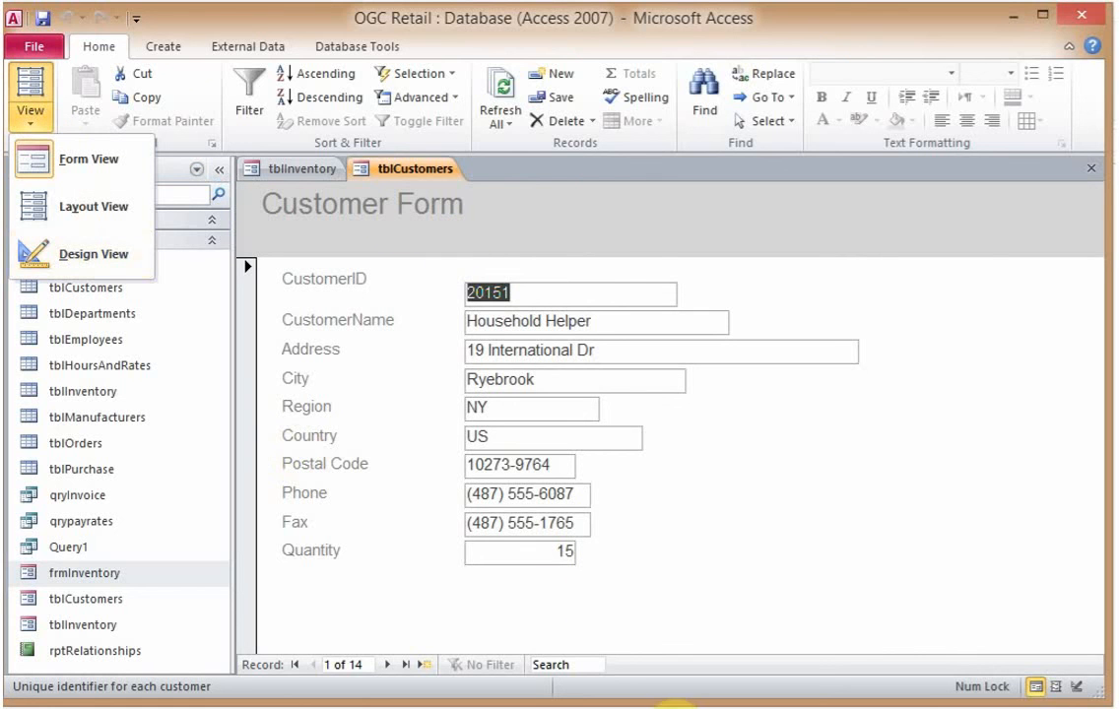